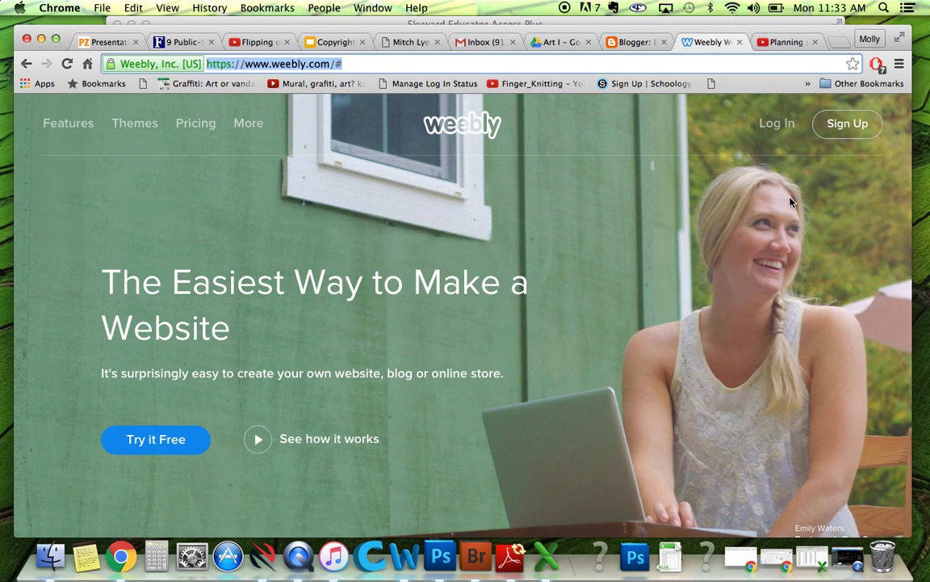
- Look at the sign-up form, close it, and log in with the account's e-mail and password without saving the password in the browser
{"action": "left_click", "coordinate": [844, 127]}
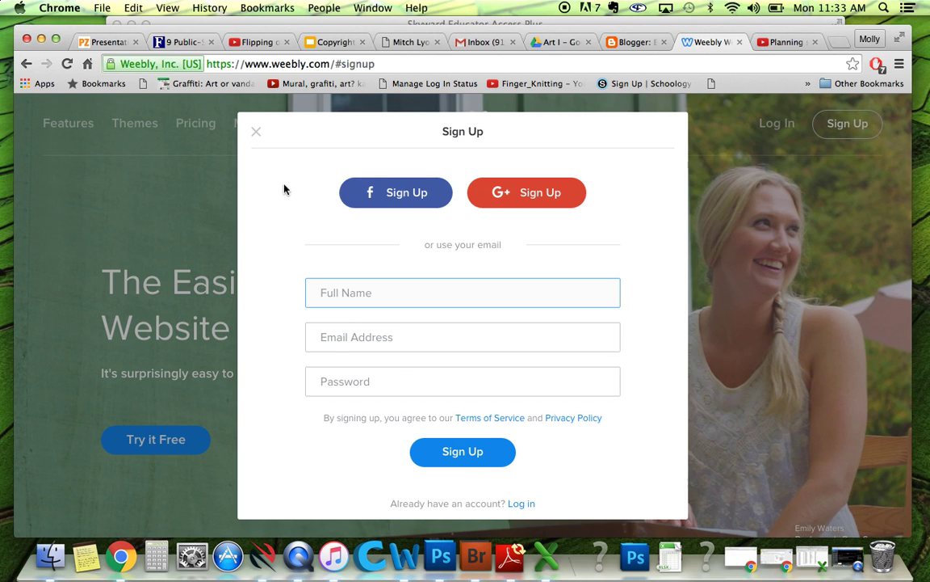
{"action": "left_click", "coordinate": [256, 134]}
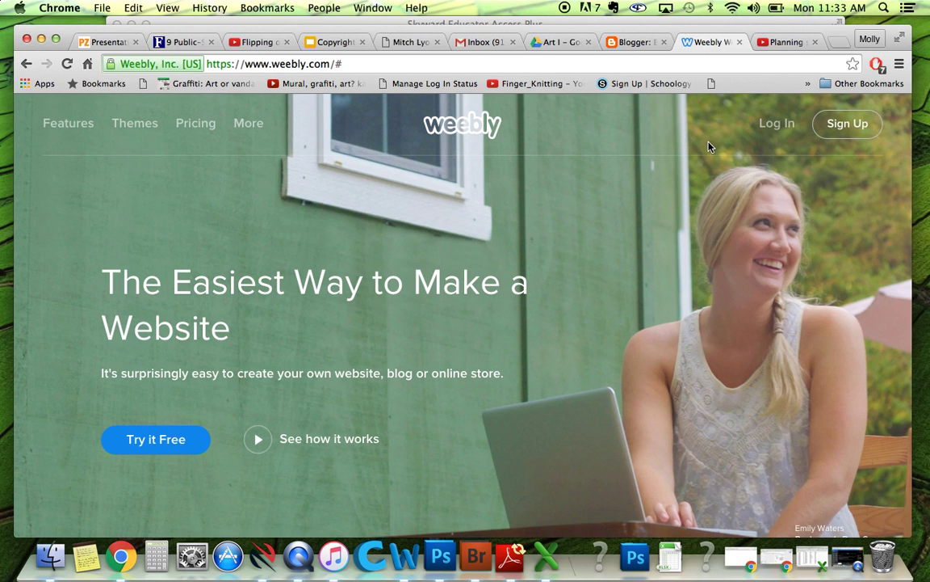
{"action": "left_click", "coordinate": [772, 126]}
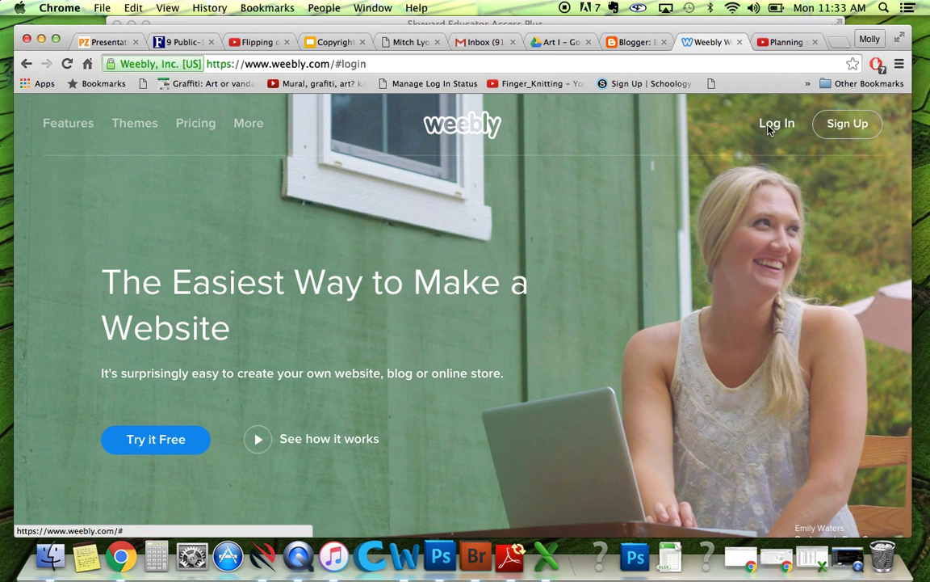
{"action": "type", "text": "wis"}
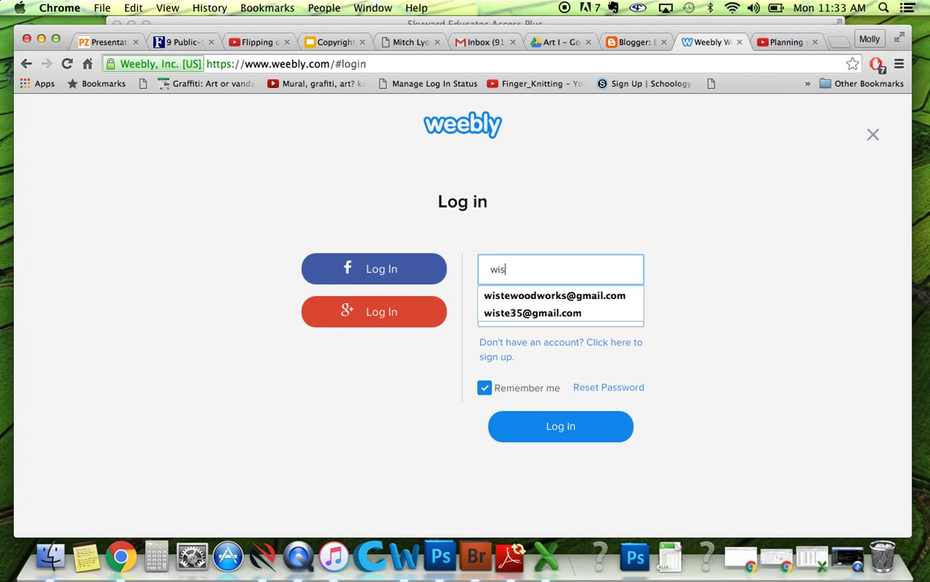
{"action": "left_click", "coordinate": [595, 298]}
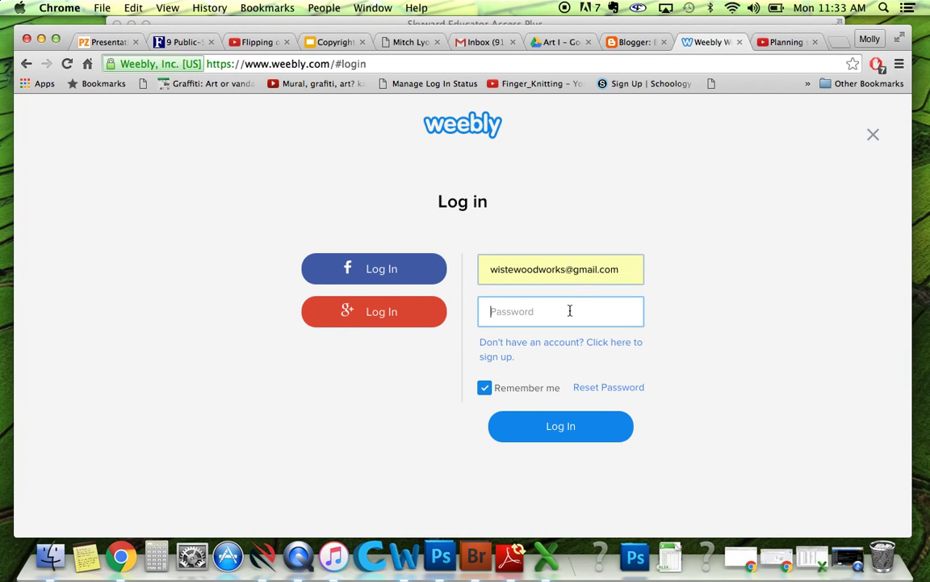
{"action": "type", "text": "•"}
{"action": "left_click", "coordinate": [546, 426]}
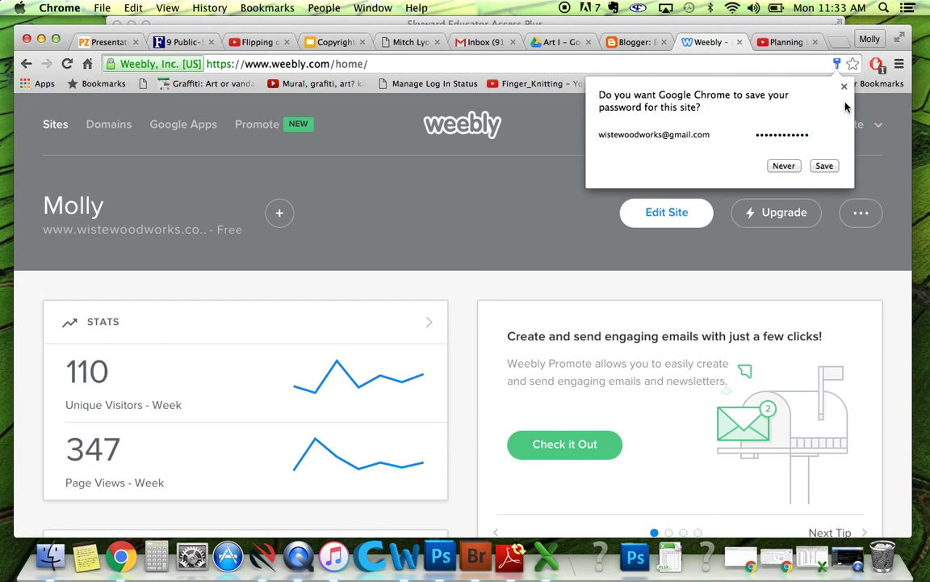
{"action": "left_click", "coordinate": [844, 86]}
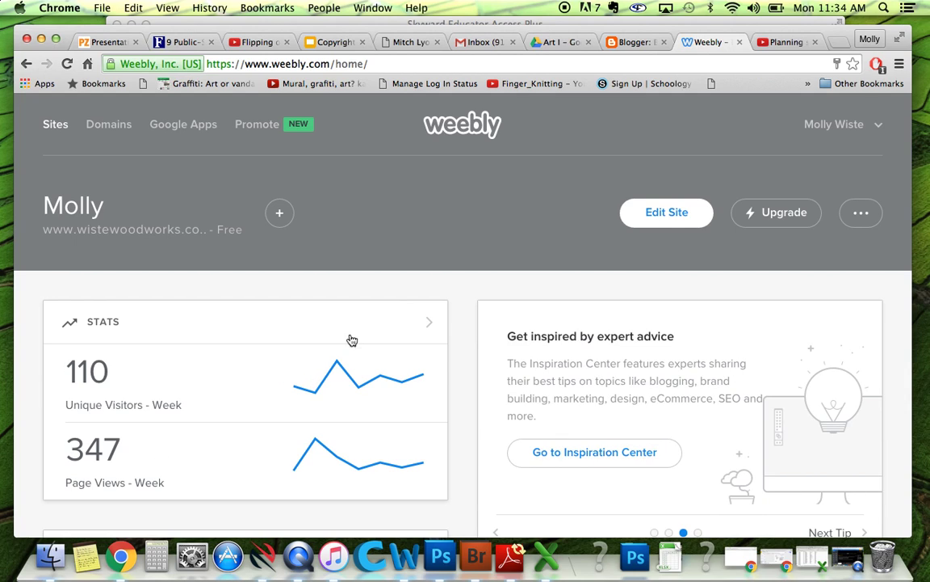
- Open the site for editing and look through its Calendar of Events, Portfolio and Contact Me pages, including the contact form
{"action": "left_click", "coordinate": [671, 217]}
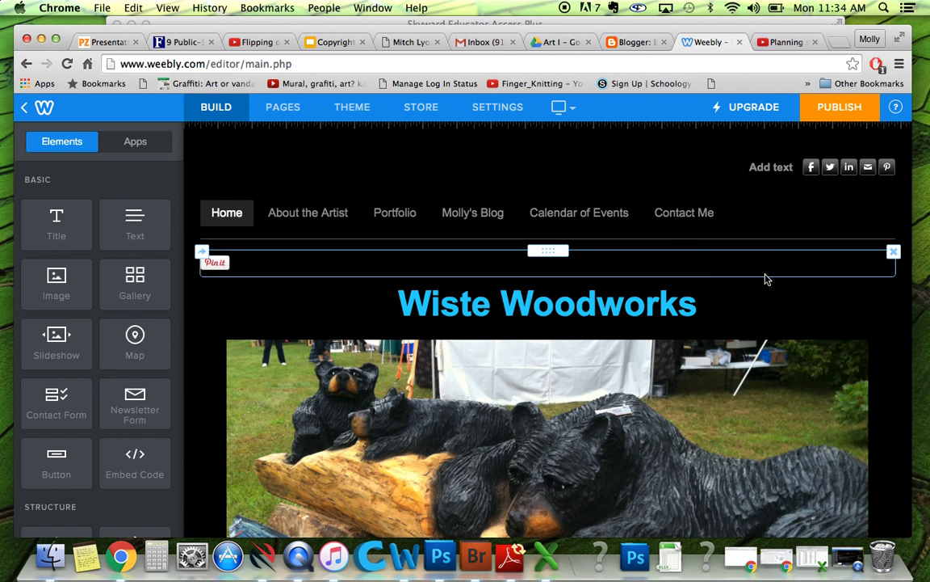
{"action": "scroll", "coordinate": [891, 353], "scroll_direction": "down", "scroll_amount": 1}
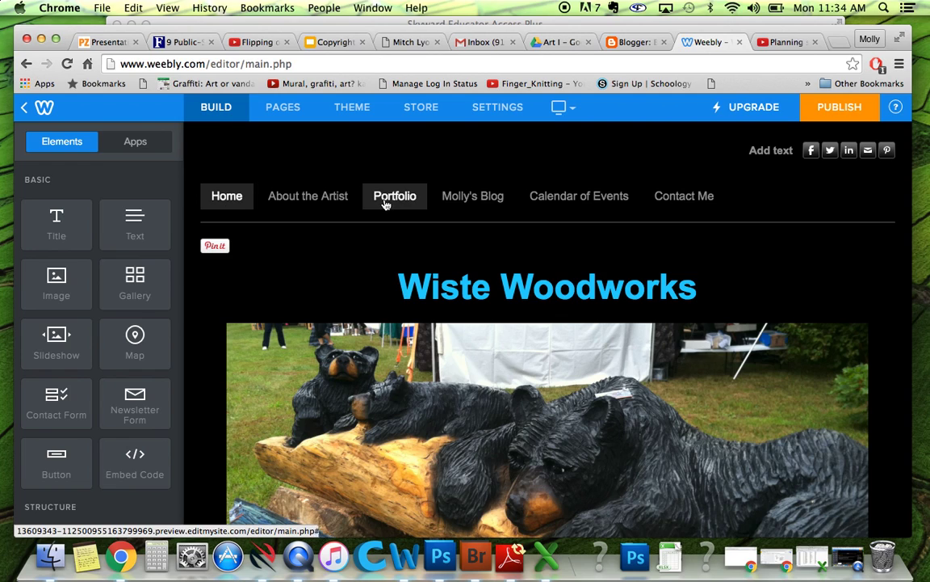
{"action": "left_click", "coordinate": [558, 200]}
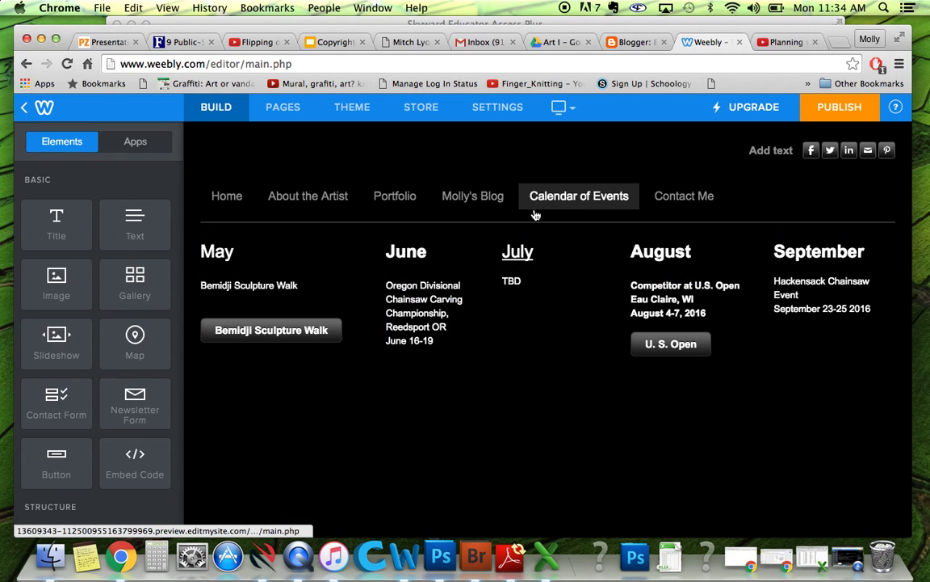
{"action": "left_click", "coordinate": [393, 196]}
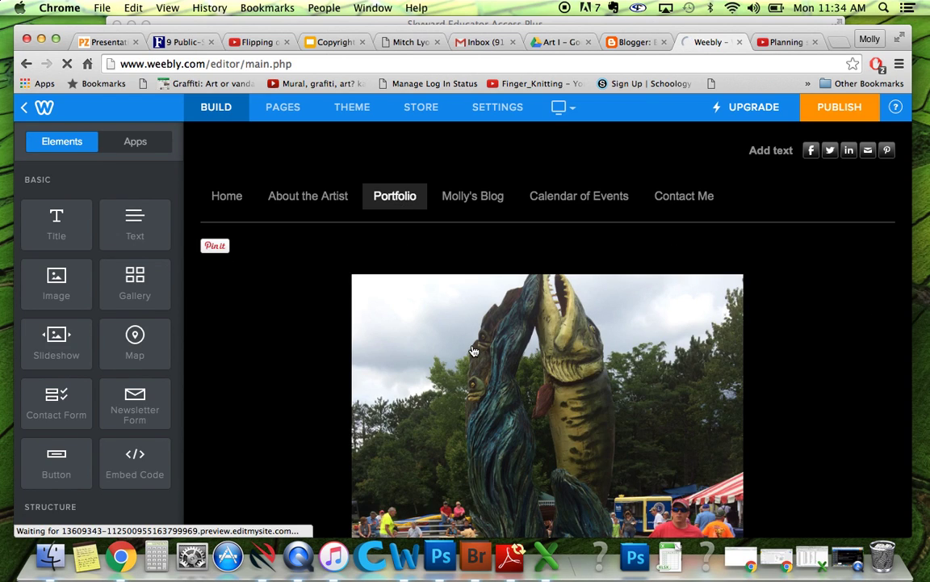
{"action": "scroll", "coordinate": [474, 351], "scroll_direction": "down", "scroll_amount": 2}
{"action": "scroll", "coordinate": [474, 350], "scroll_direction": "up", "scroll_amount": 3}
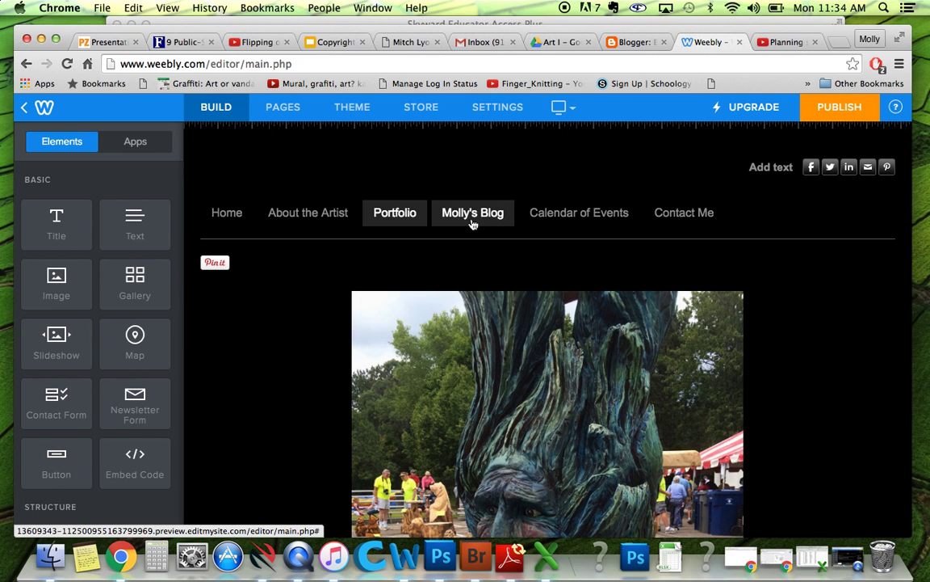
{"action": "left_click", "coordinate": [668, 221]}
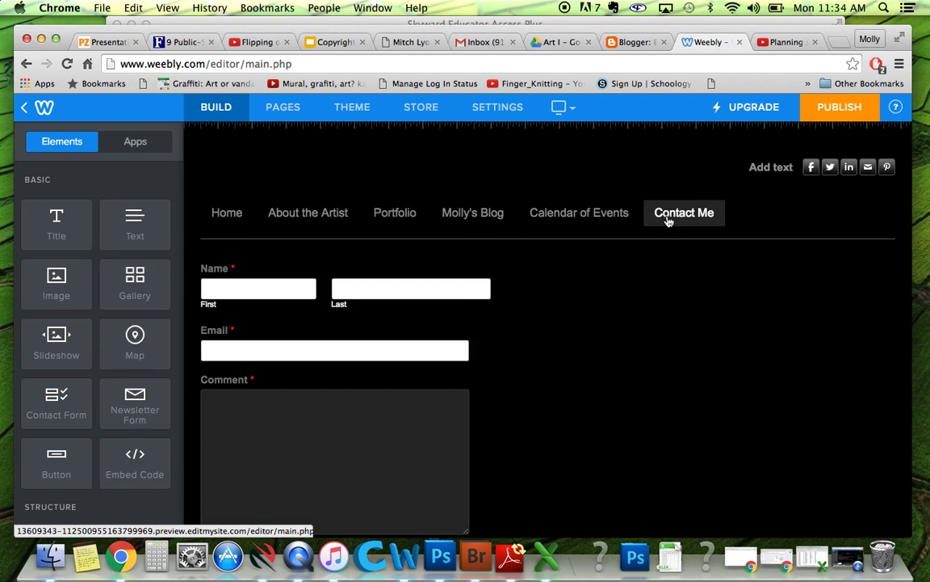
{"action": "scroll", "coordinate": [578, 358], "scroll_direction": "down", "scroll_amount": 2}
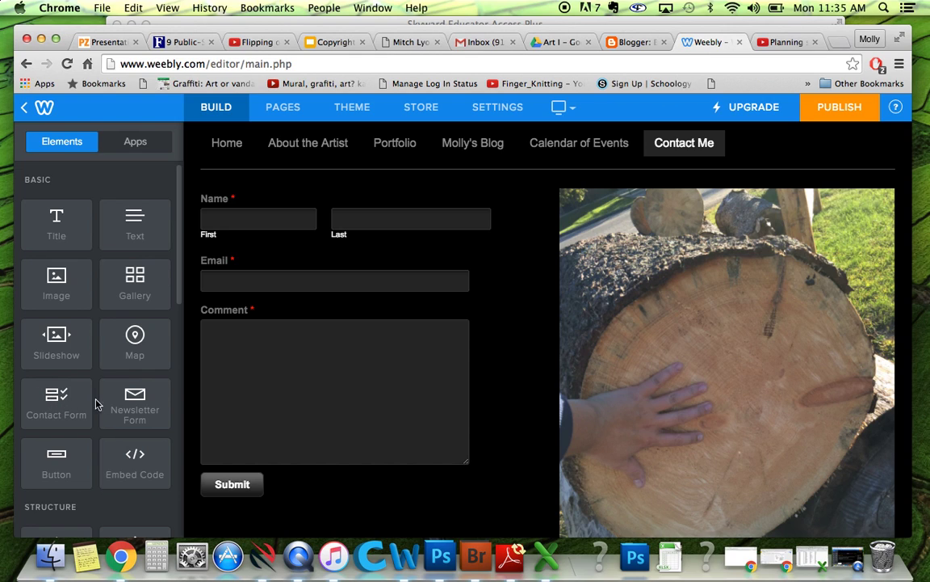
{"action": "left_click", "coordinate": [40, 403]}
{"action": "mouse_move", "coordinate": [40, 403]}
{"action": "left_mouse_down"}
{"action": "mouse_move", "coordinate": [279, 391]}
{"action": "mouse_move", "coordinate": [268, 306]}
{"action": "mouse_move", "coordinate": [59, 402]}
{"action": "left_mouse_up"}
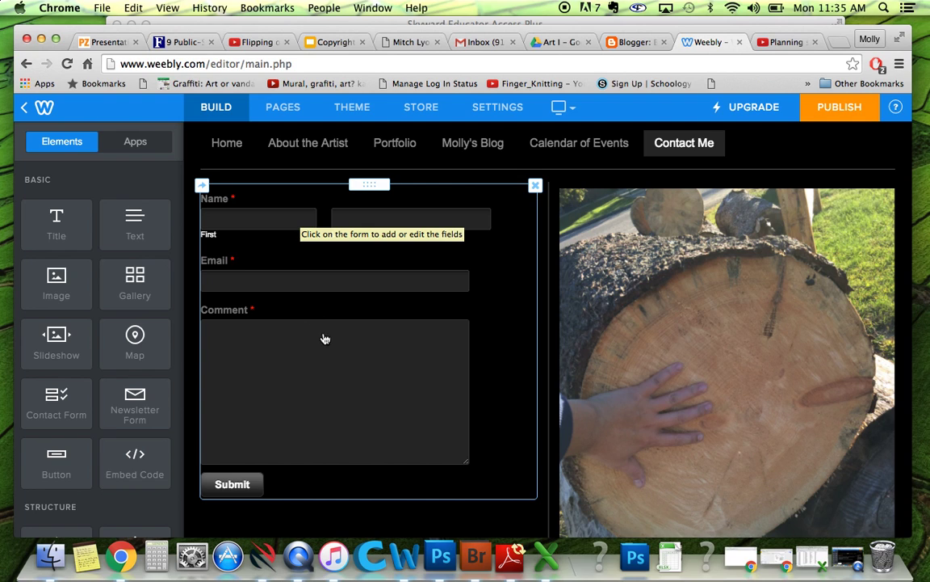
- Try out an image element beside the Wiste Woodworks title on the Home page, view its upload options, and delete the element
{"action": "left_click", "coordinate": [218, 150]}
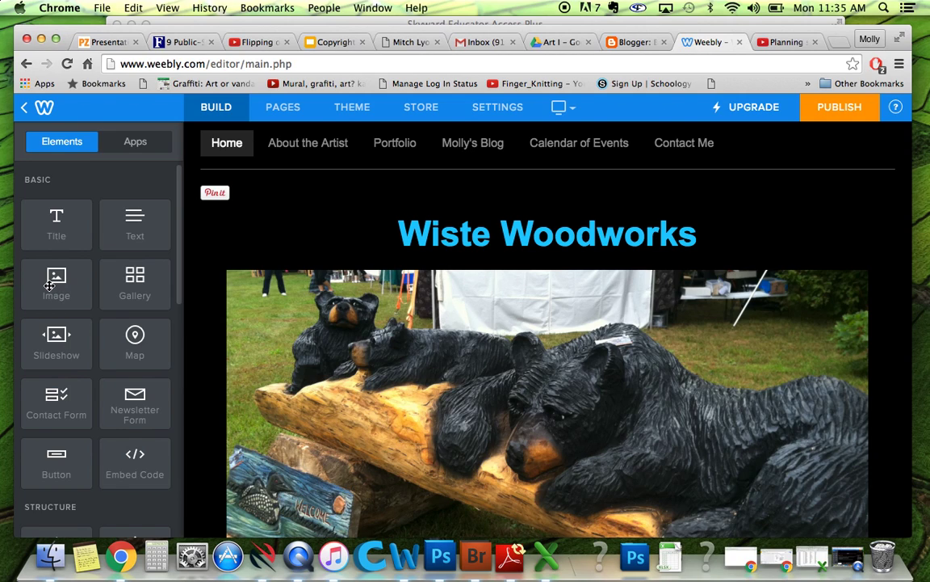
{"action": "left_click_drag", "start_coordinate": [55, 275], "coordinate": [266, 245]}
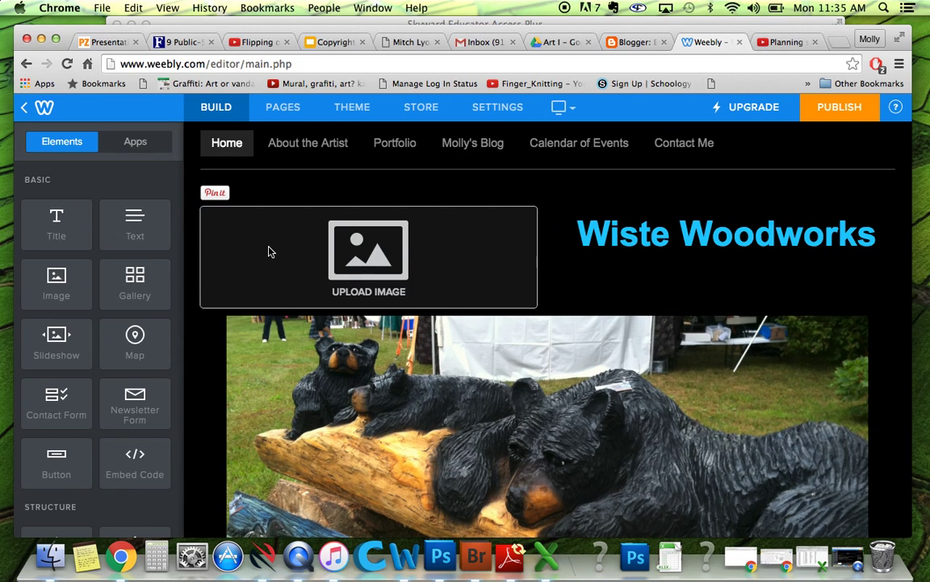
{"action": "left_click", "coordinate": [361, 262]}
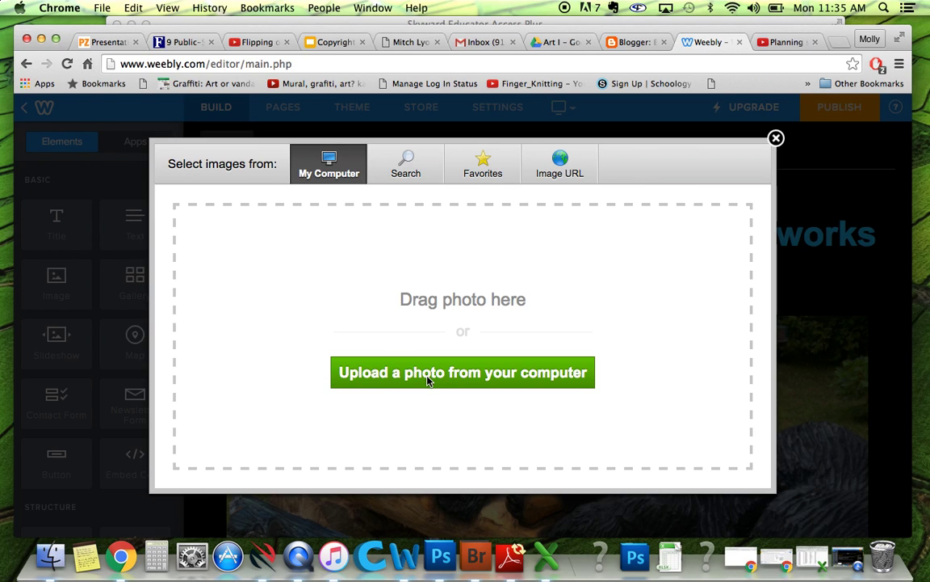
{"action": "left_click", "coordinate": [775, 139]}
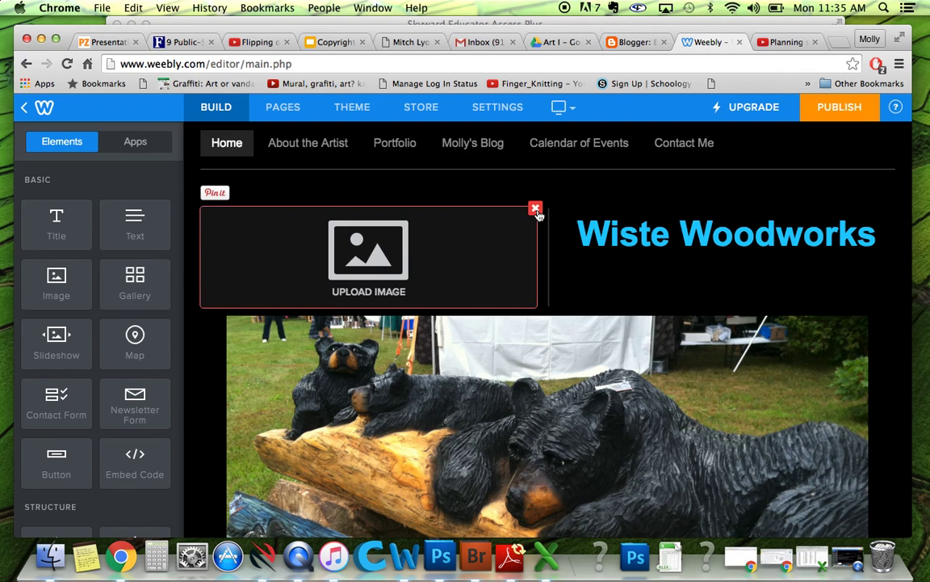
{"action": "left_click", "coordinate": [536, 211]}
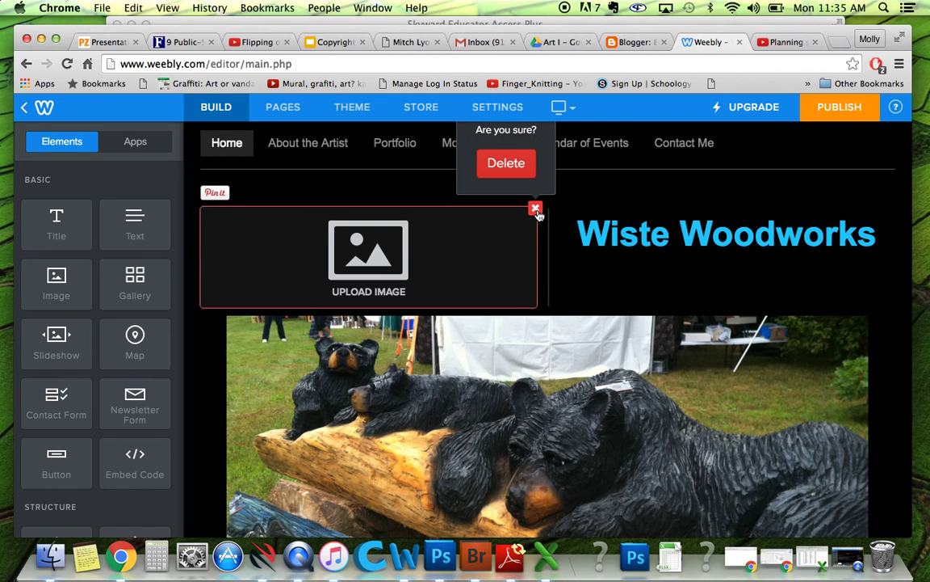
{"action": "left_click", "coordinate": [506, 164]}
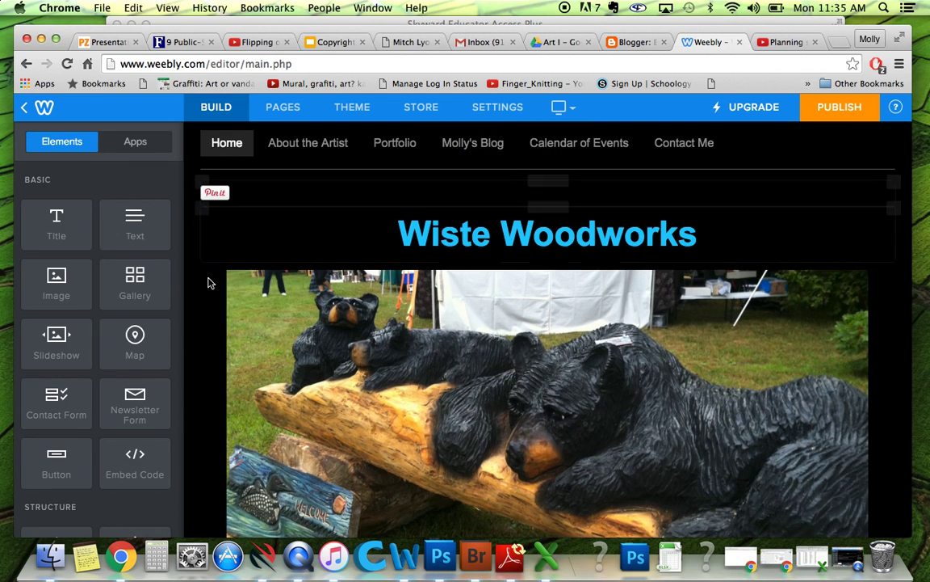
- Try out a title element above the Wiste Woodworks heading, entering "Hunting wtih" and a first name, and delete the element
{"action": "left_click_drag", "start_coordinate": [50, 222], "coordinate": [435, 209]}
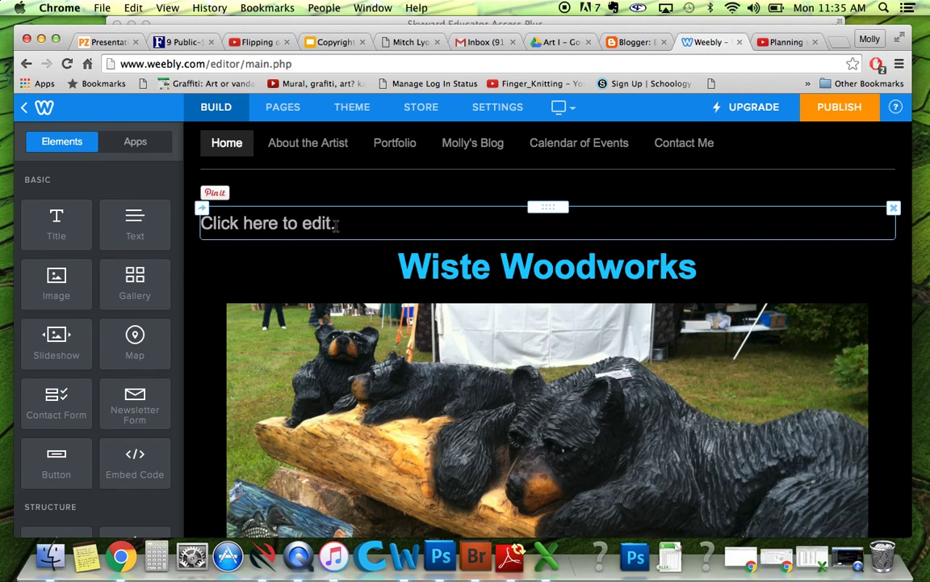
{"action": "left_click", "coordinate": [336, 225]}
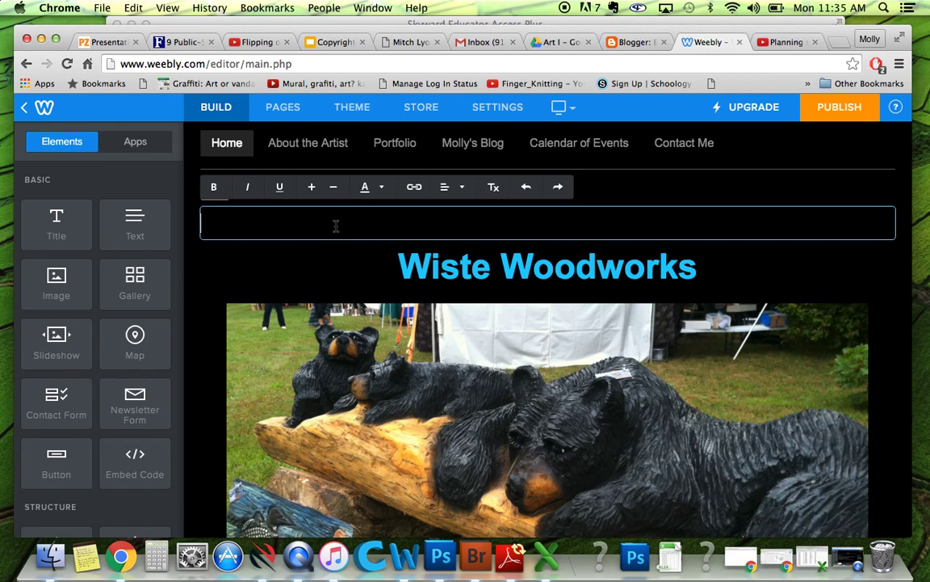
{"action": "type", "text": "Hunting wtih "}
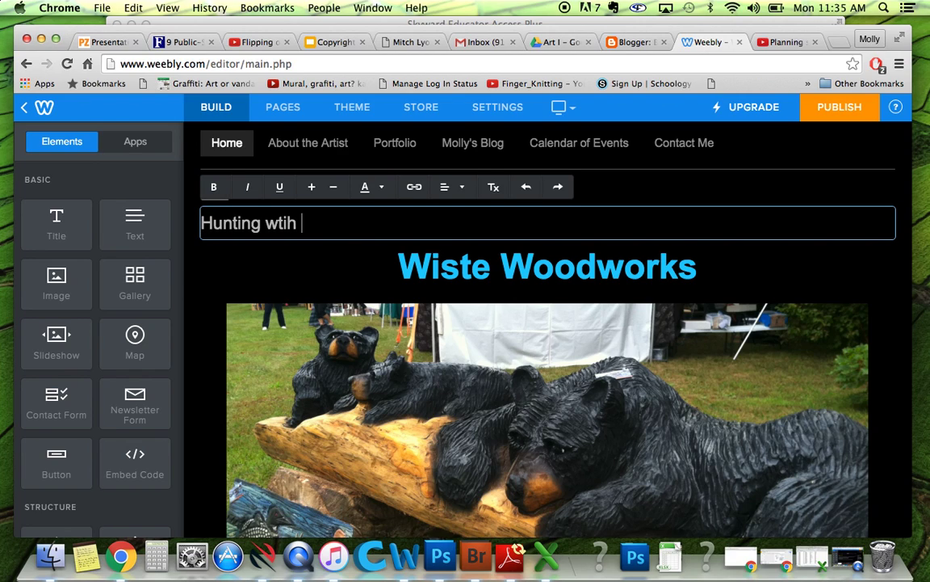
{"action": "type", "text": "Luke"}
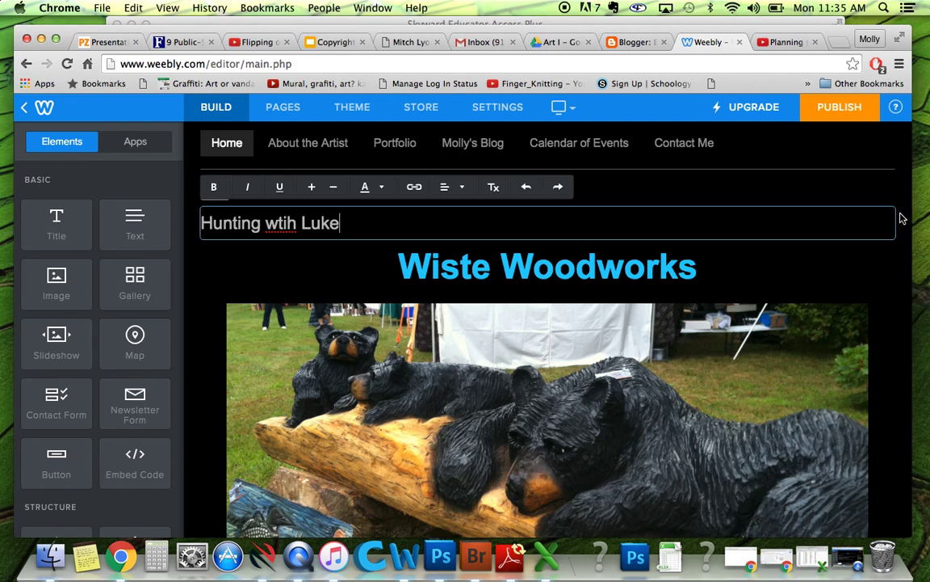
{"action": "left_click", "coordinate": [835, 287]}
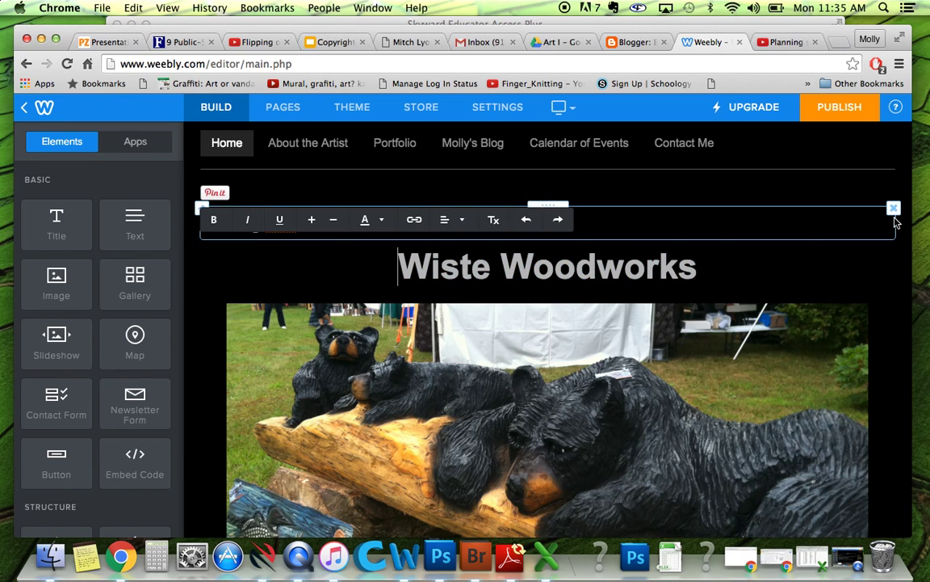
{"action": "left_click", "coordinate": [893, 209]}
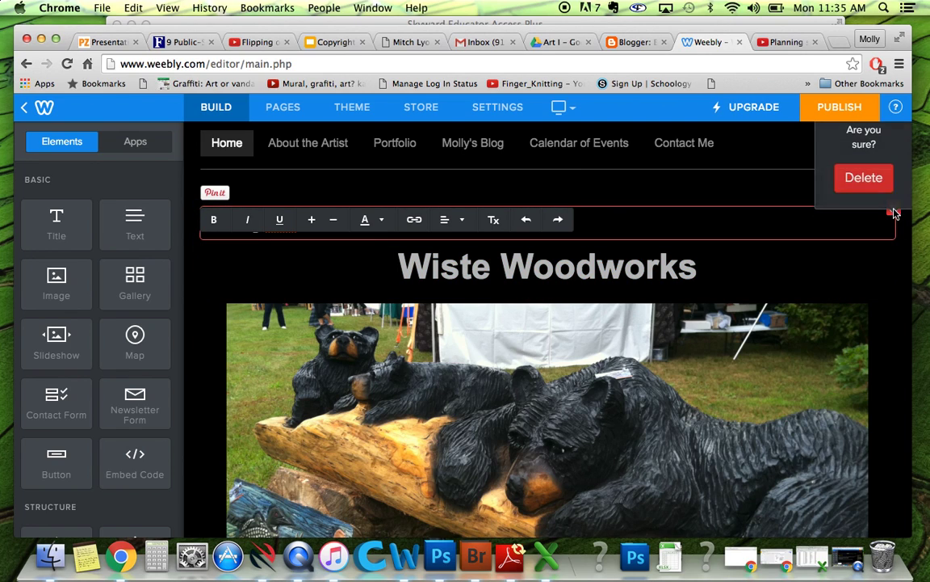
{"action": "left_click", "coordinate": [863, 177]}
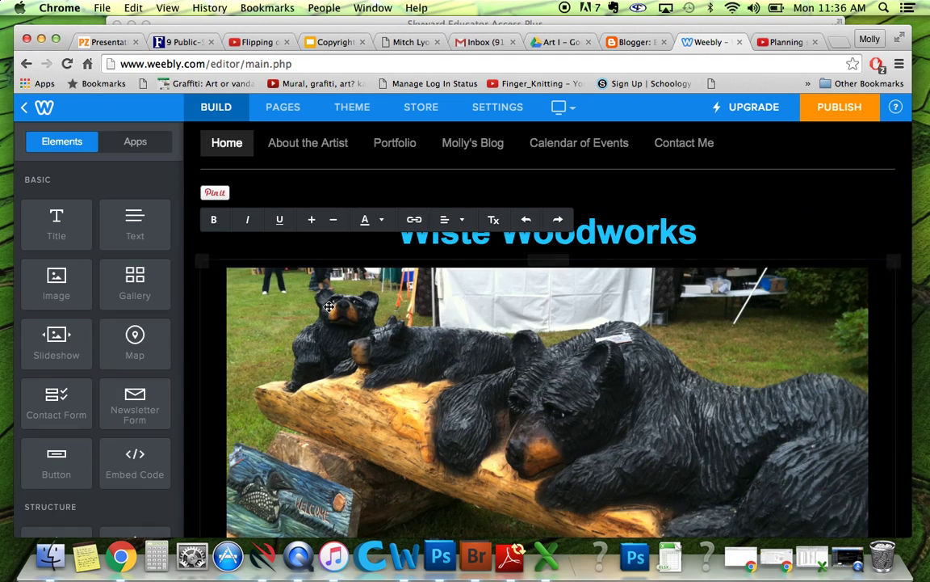
- Examine the available page elements in the Basic, Structure, Media, Commerce and More groups
{"action": "scroll", "coordinate": [111, 361], "scroll_direction": "down", "scroll_amount": 2}
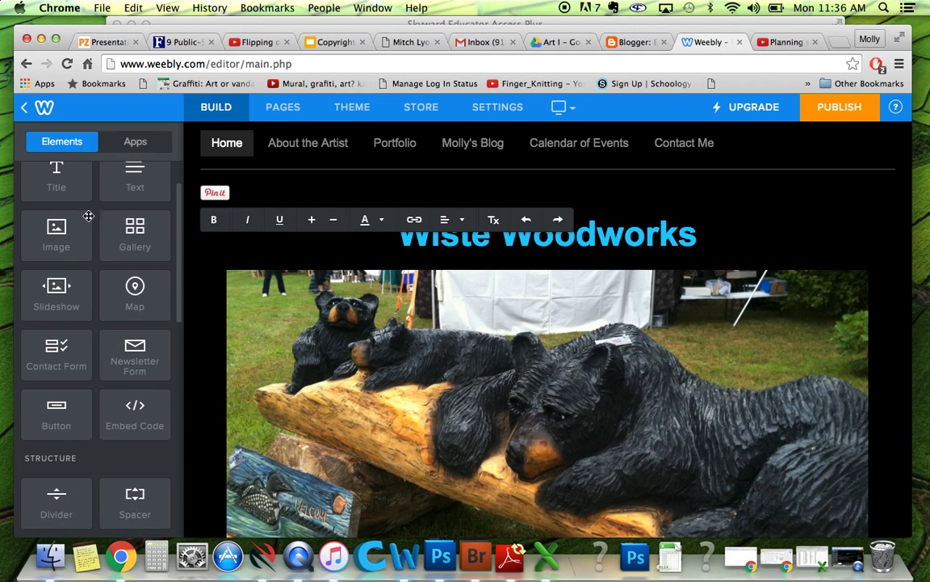
{"action": "scroll", "coordinate": [116, 303], "scroll_direction": "down", "scroll_amount": 8}
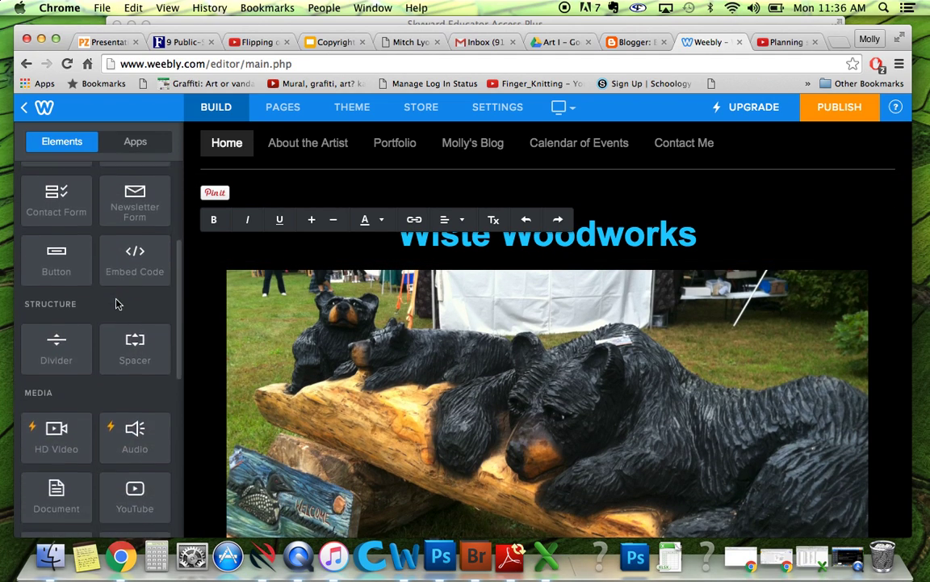
{"action": "scroll", "coordinate": [117, 299], "scroll_direction": "down", "scroll_amount": 4}
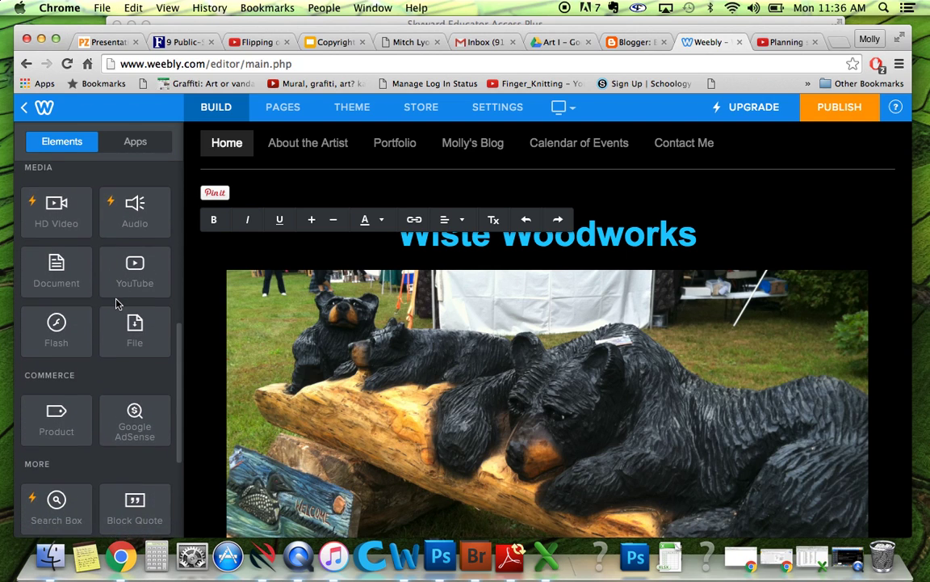
{"action": "scroll", "coordinate": [88, 353], "scroll_direction": "down", "scroll_amount": 6}
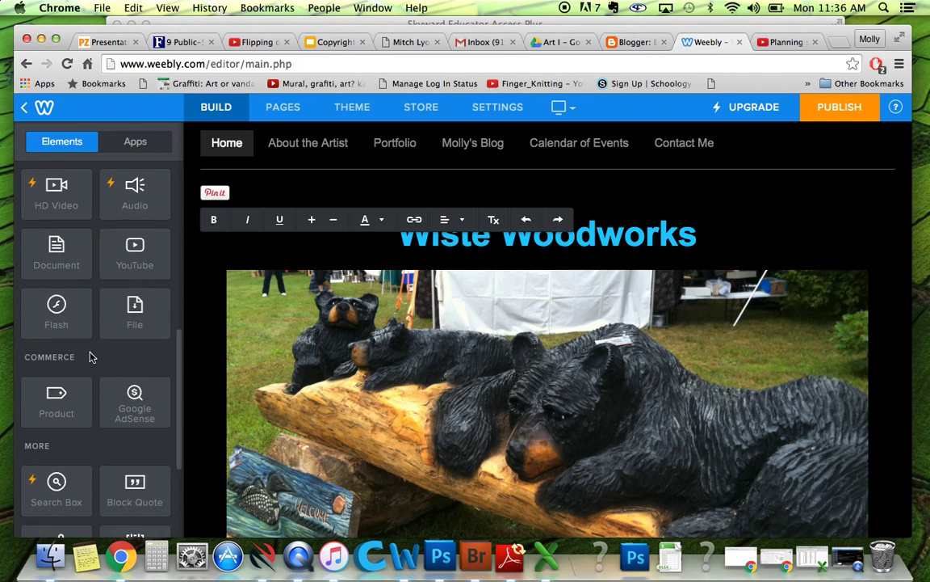
{"action": "scroll", "coordinate": [90, 353], "scroll_direction": "down", "scroll_amount": 2}
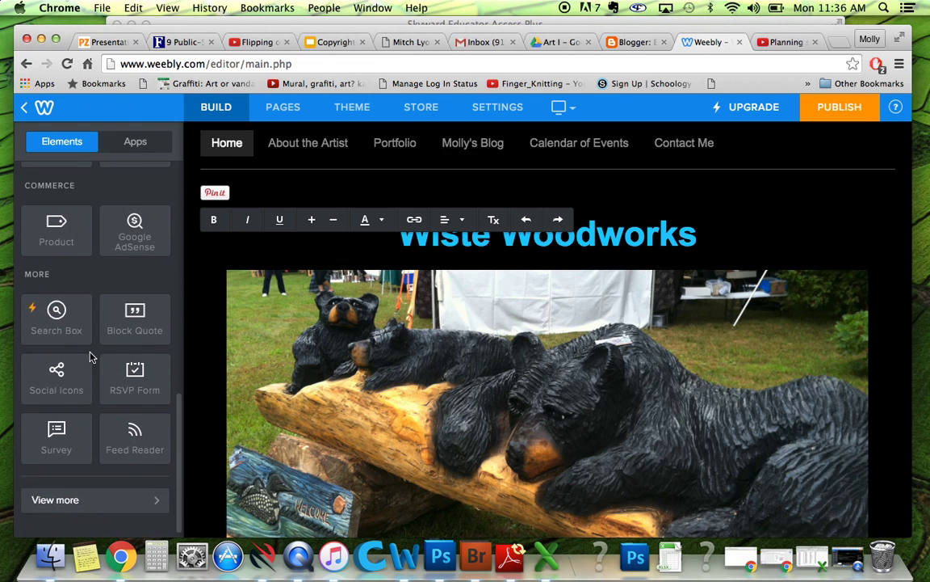
{"action": "scroll", "coordinate": [91, 356], "scroll_direction": "up", "scroll_amount": 10}
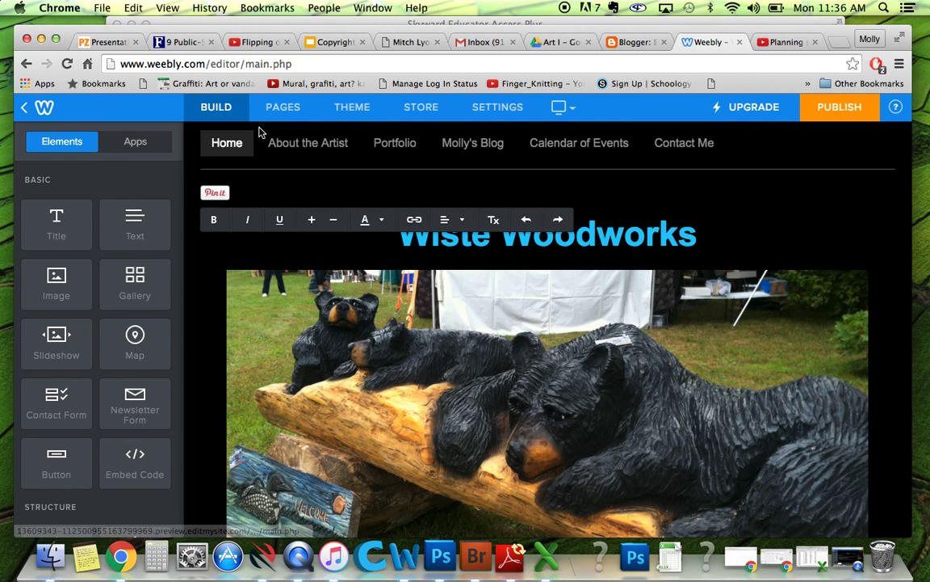
- View the site's page list, the About the Artist page settings, and the page types available for a new page
{"action": "left_click", "coordinate": [283, 108]}
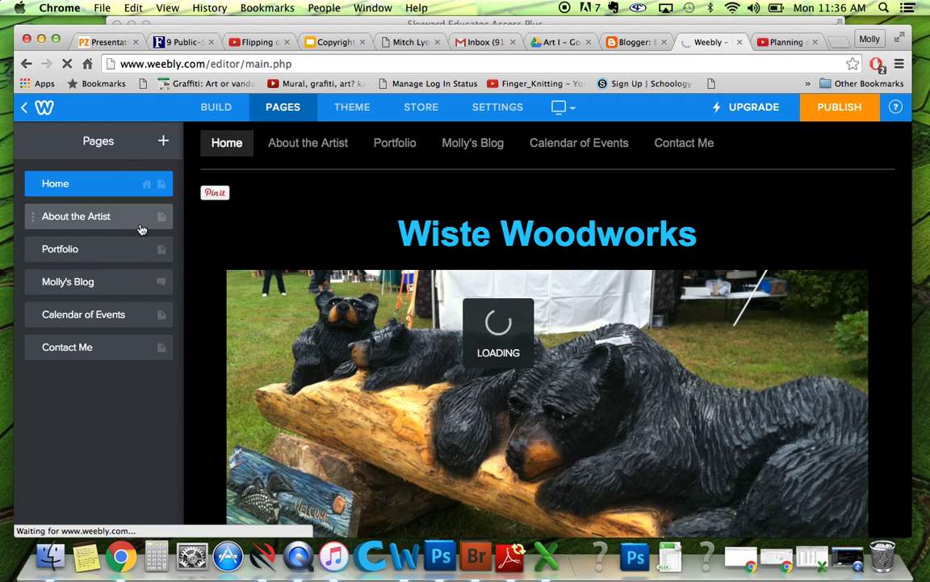
{"action": "left_click", "coordinate": [161, 216]}
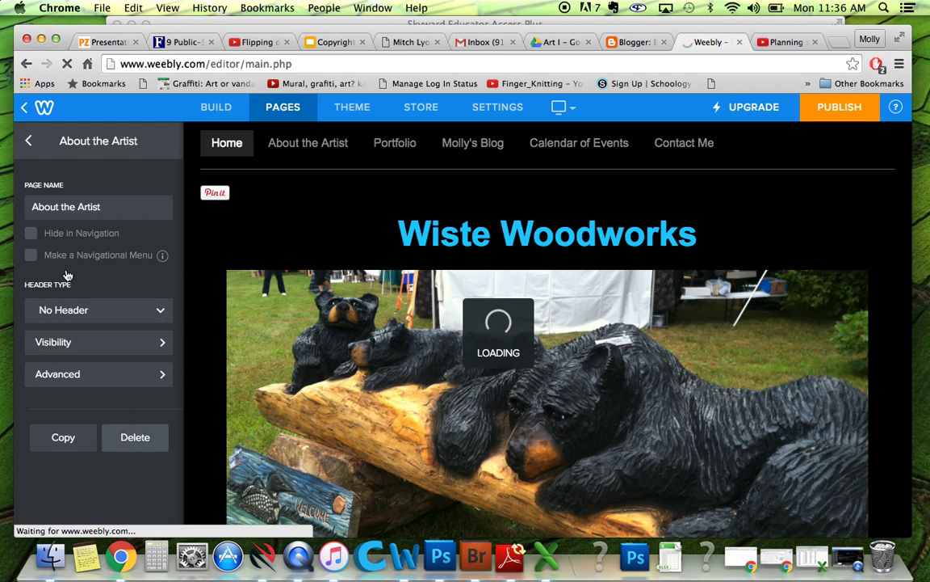
{"action": "left_click", "coordinate": [29, 141]}
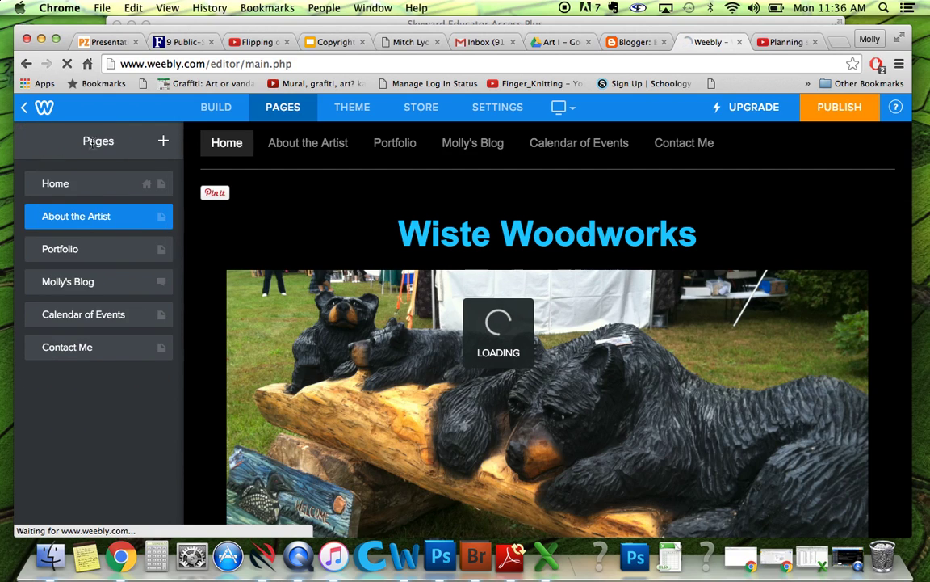
{"action": "left_click", "coordinate": [164, 144]}
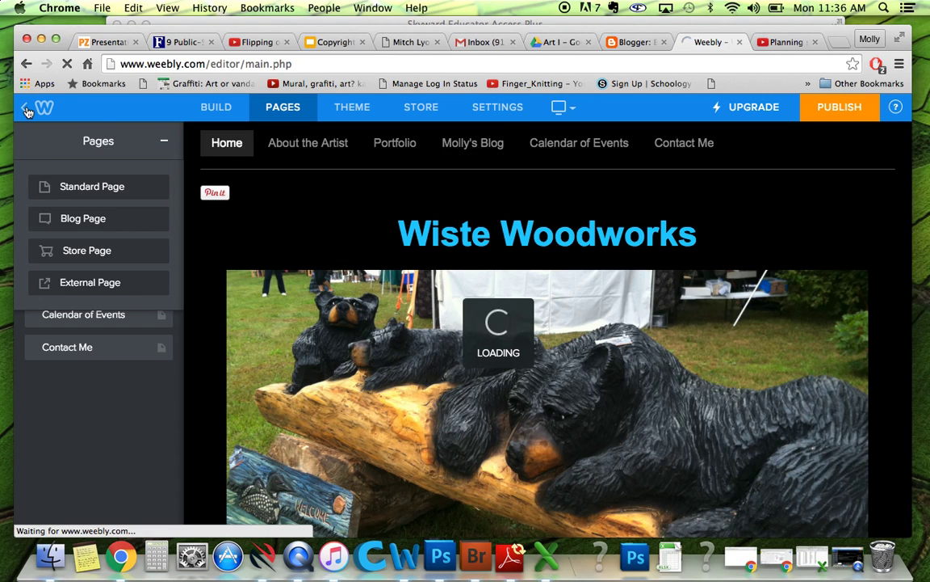
{"action": "left_click", "coordinate": [165, 144]}
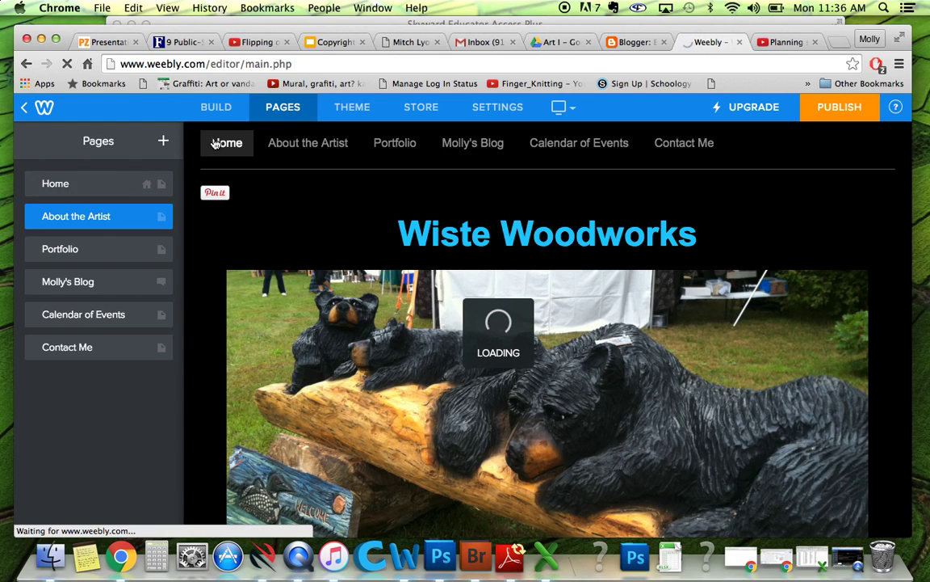
- Return to the page elements, exit the editor from the connection error, and reopen the site for editing
{"action": "left_click", "coordinate": [215, 107]}
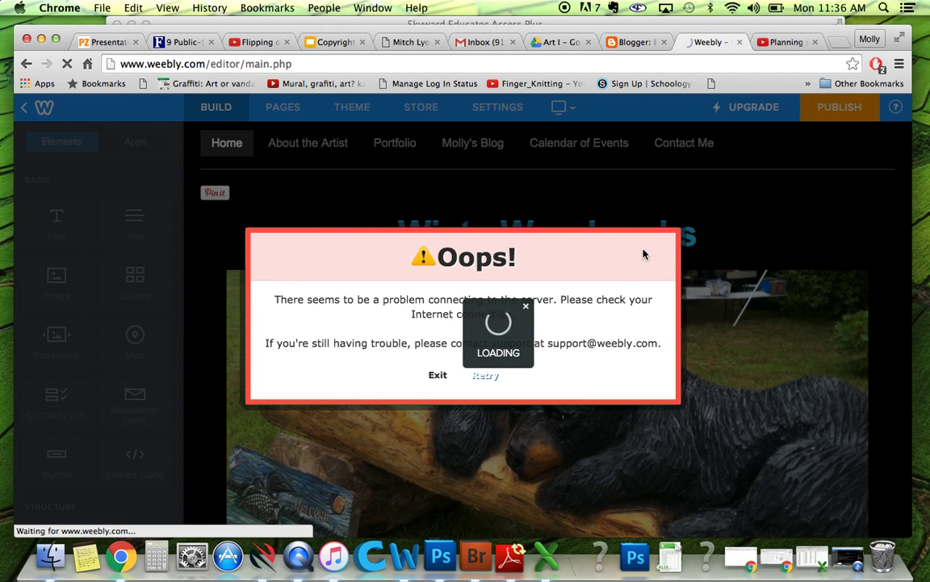
{"action": "left_click", "coordinate": [526, 305]}
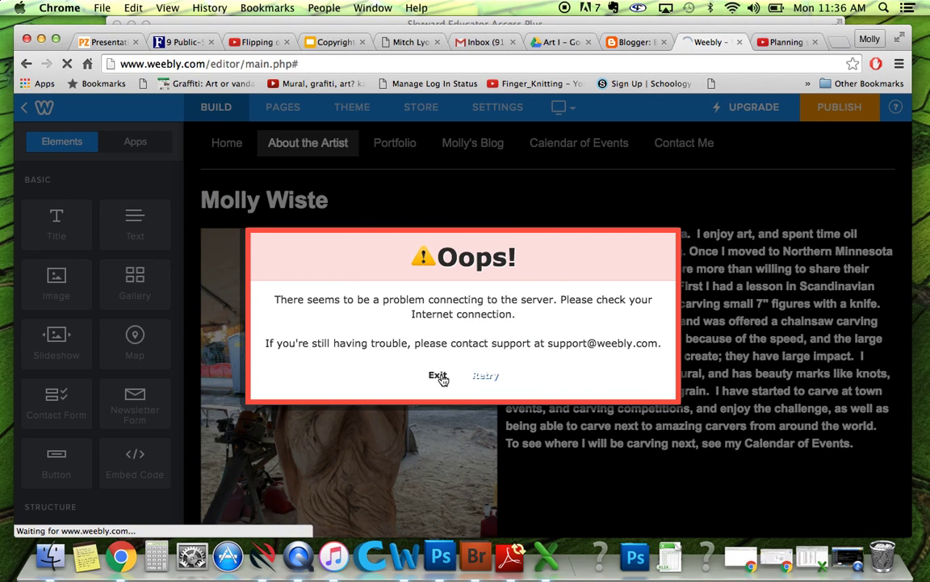
{"action": "left_click", "coordinate": [438, 375]}
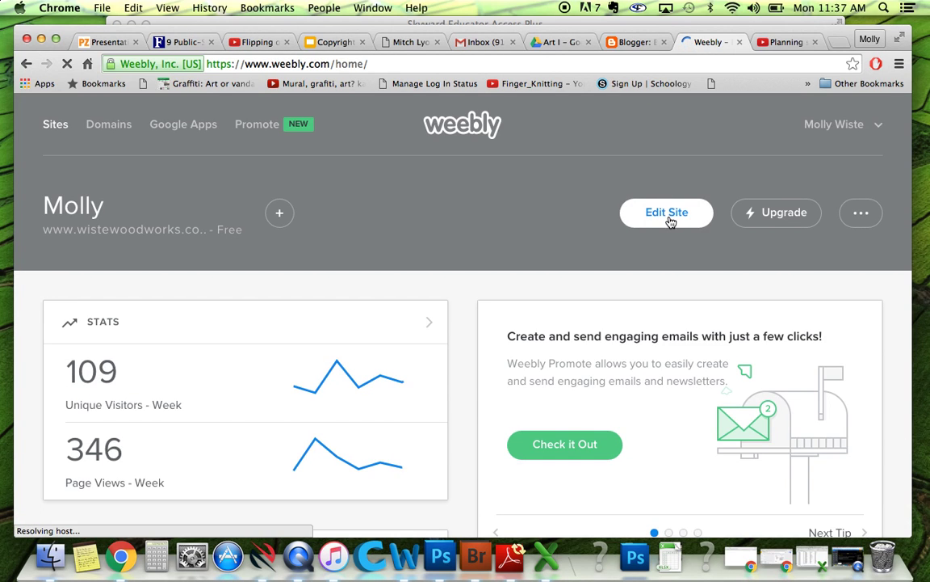
{"action": "left_click", "coordinate": [665, 214]}
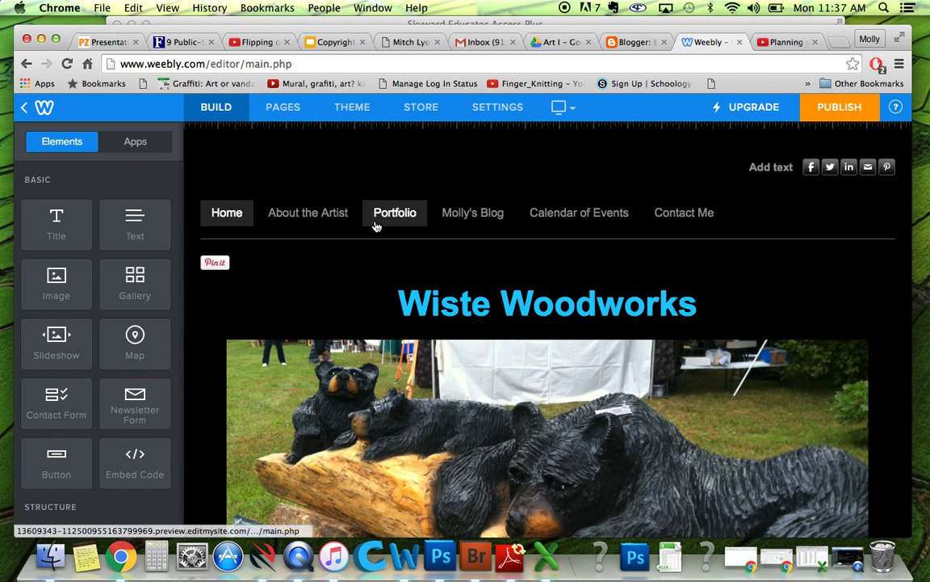
- Look through the About the Artist page and the posts on the site's blog page
{"action": "left_click", "coordinate": [327, 216]}
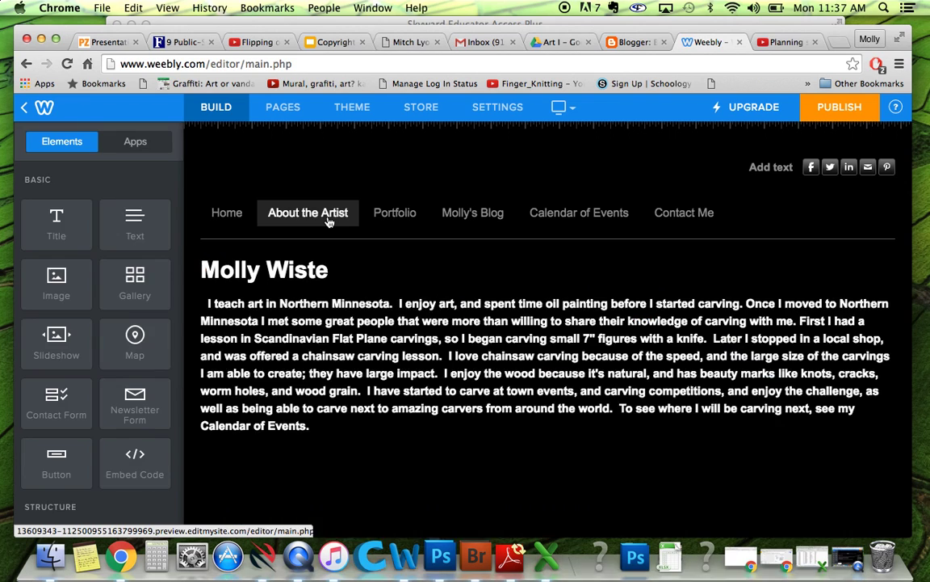
{"action": "left_click_drag", "start_coordinate": [134, 286], "coordinate": [131, 254]}
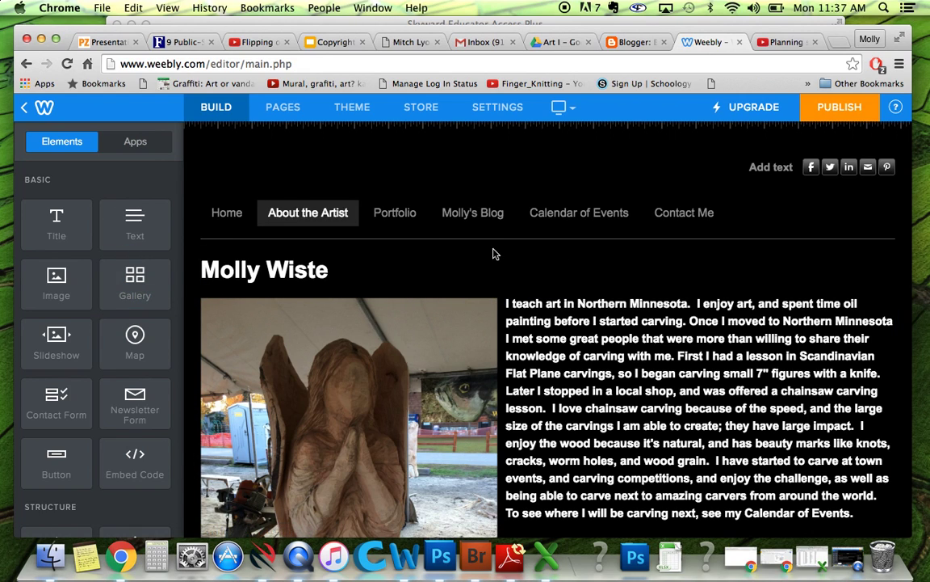
{"action": "left_click", "coordinate": [473, 218]}
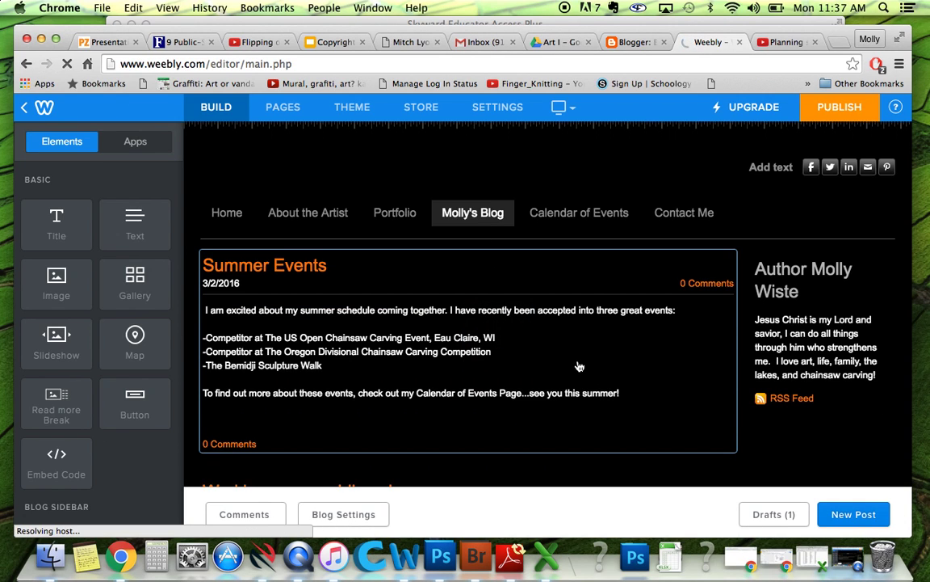
{"action": "scroll", "coordinate": [579, 367], "scroll_direction": "down", "scroll_amount": 1}
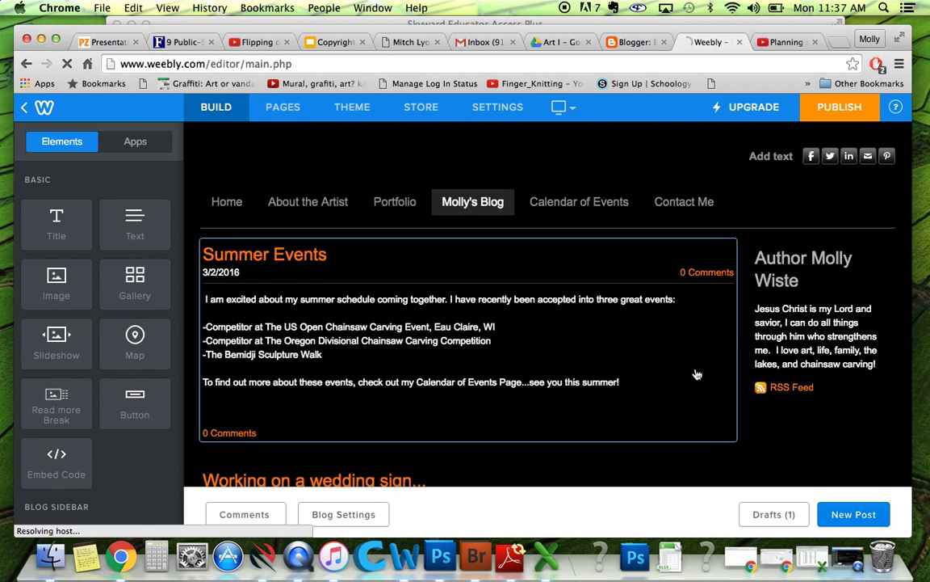
{"action": "scroll", "coordinate": [698, 374], "scroll_direction": "down", "scroll_amount": 3}
{"action": "scroll", "coordinate": [698, 374], "scroll_direction": "down", "scroll_amount": 1}
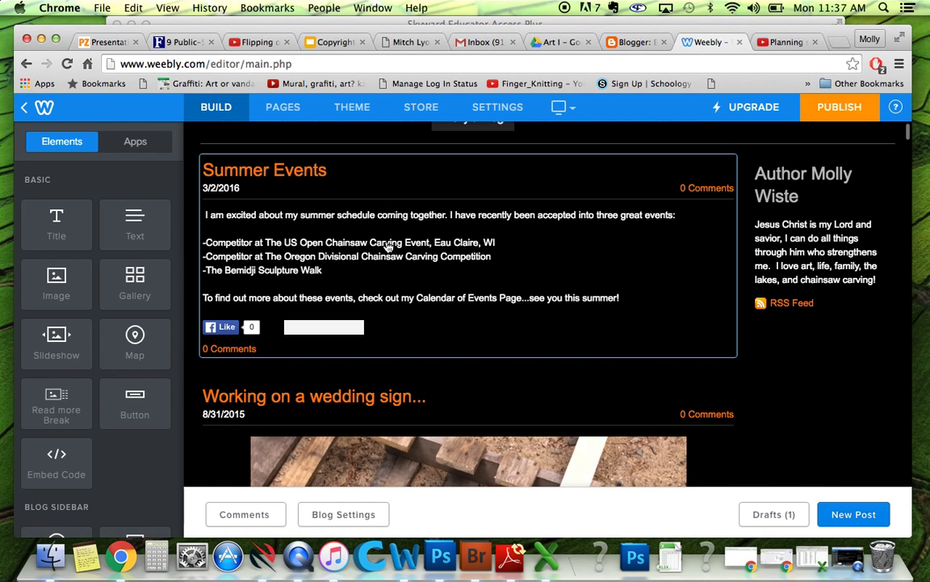
{"action": "scroll", "coordinate": [388, 247], "scroll_direction": "down", "scroll_amount": 10}
{"action": "scroll", "coordinate": [387, 246], "scroll_direction": "down", "scroll_amount": 10}
{"action": "scroll", "coordinate": [387, 247], "scroll_direction": "down", "scroll_amount": 12}
{"action": "scroll", "coordinate": [388, 246], "scroll_direction": "down", "scroll_amount": 12}
{"action": "scroll", "coordinate": [387, 246], "scroll_direction": "down", "scroll_amount": 15}
{"action": "scroll", "coordinate": [388, 246], "scroll_direction": "down", "scroll_amount": 15}
{"action": "scroll", "coordinate": [388, 247], "scroll_direction": "up", "scroll_amount": 10}
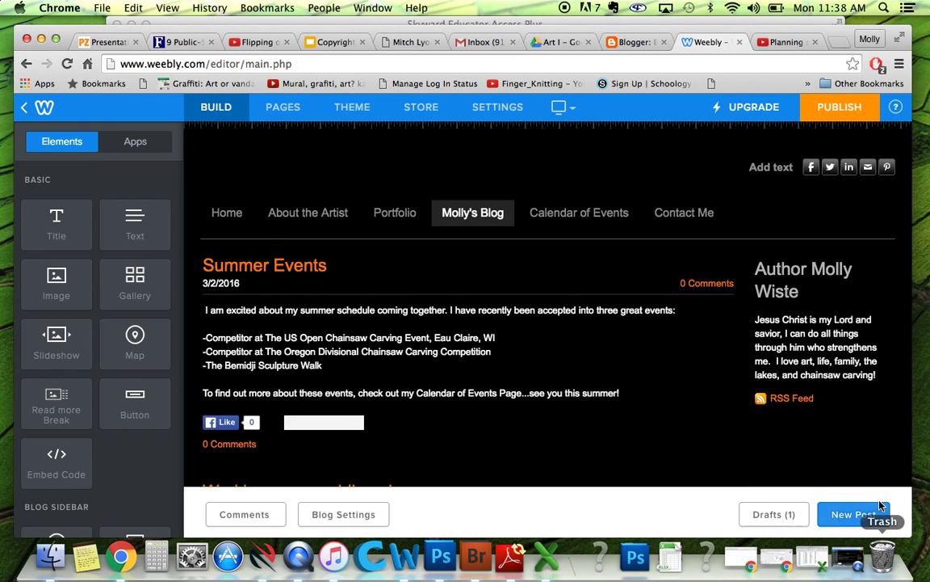
- Start a new blog post and title it "Hunting wtih", followed by a first name and ", Turkeys!"
{"action": "left_click", "coordinate": [854, 511]}
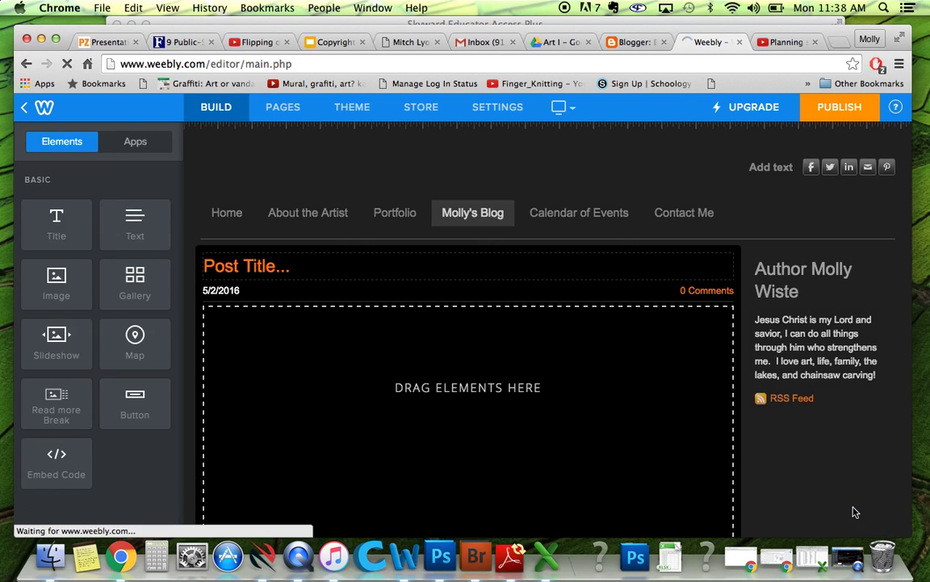
{"action": "scroll", "coordinate": [634, 408], "scroll_direction": "down", "scroll_amount": 1}
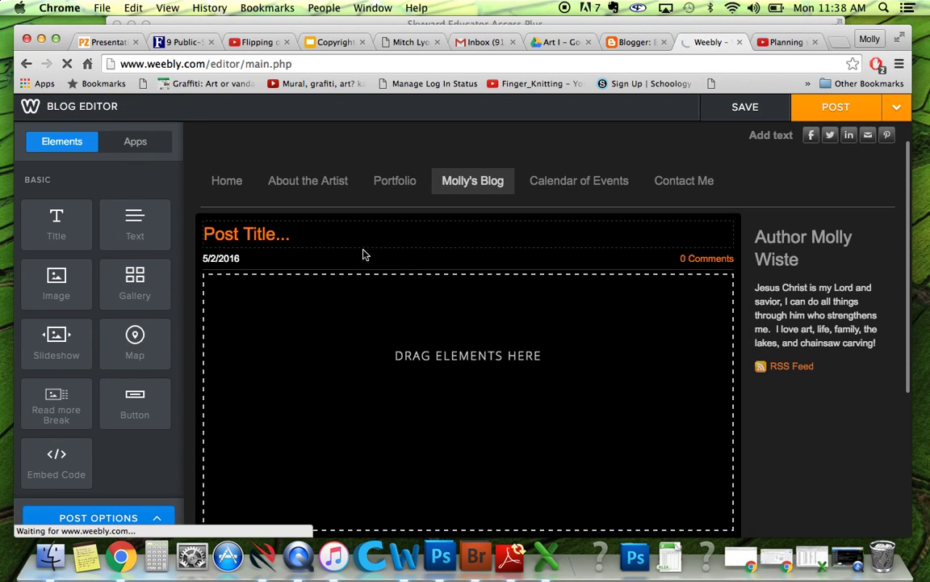
{"action": "left_click", "coordinate": [307, 226]}
{"action": "type", "text": "Hunting wtih Luke"}
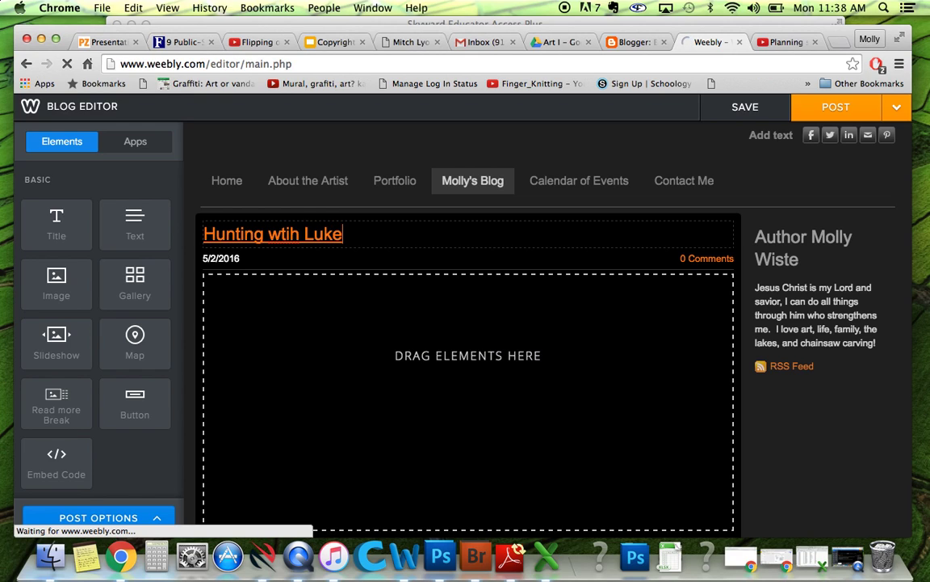
{"action": "type", "text": ", Turkeys!"}
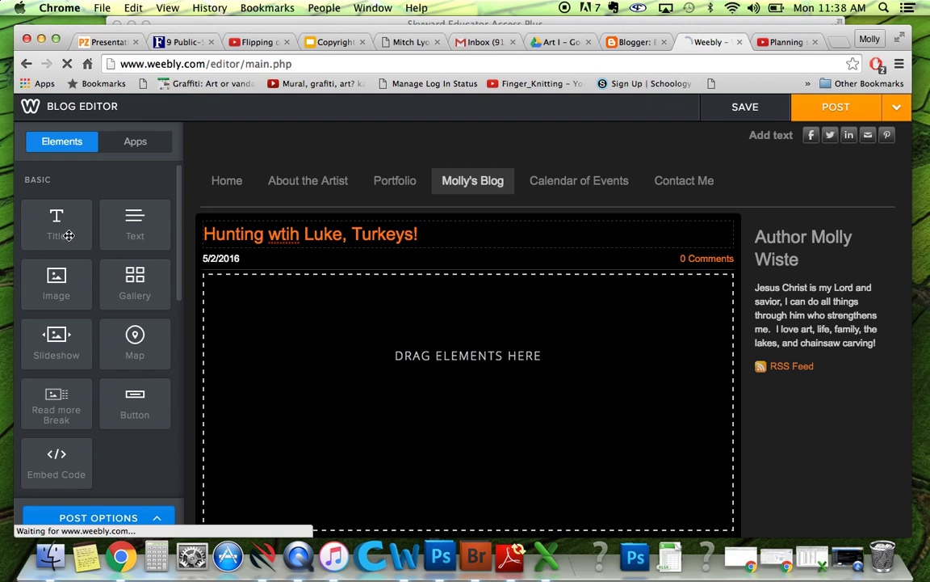
- Add a text element with random filler text and an image element below it to the post, and view the image upload options
{"action": "left_click_drag", "start_coordinate": [133, 216], "coordinate": [283, 367]}
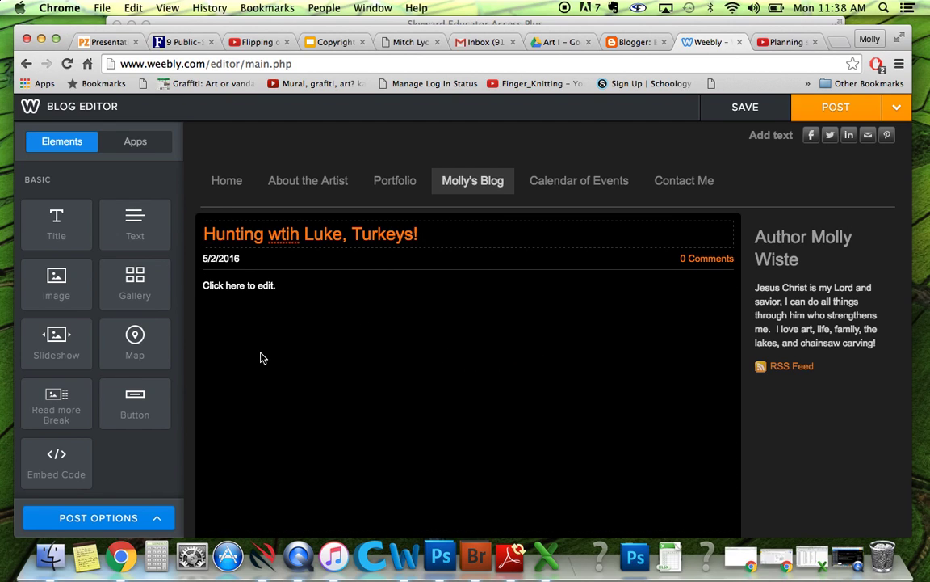
{"action": "left_click_drag", "start_coordinate": [59, 268], "coordinate": [418, 383]}
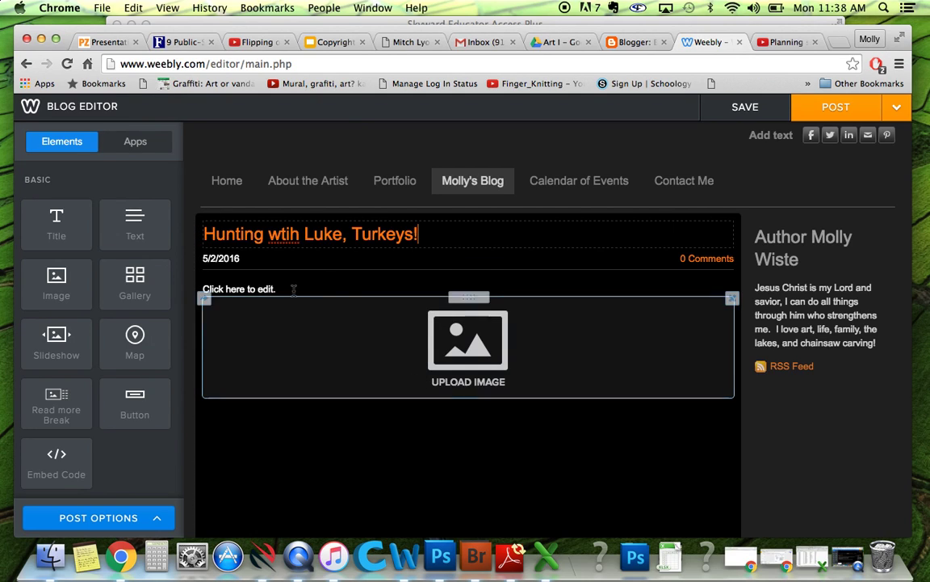
{"action": "left_click", "coordinate": [275, 287]}
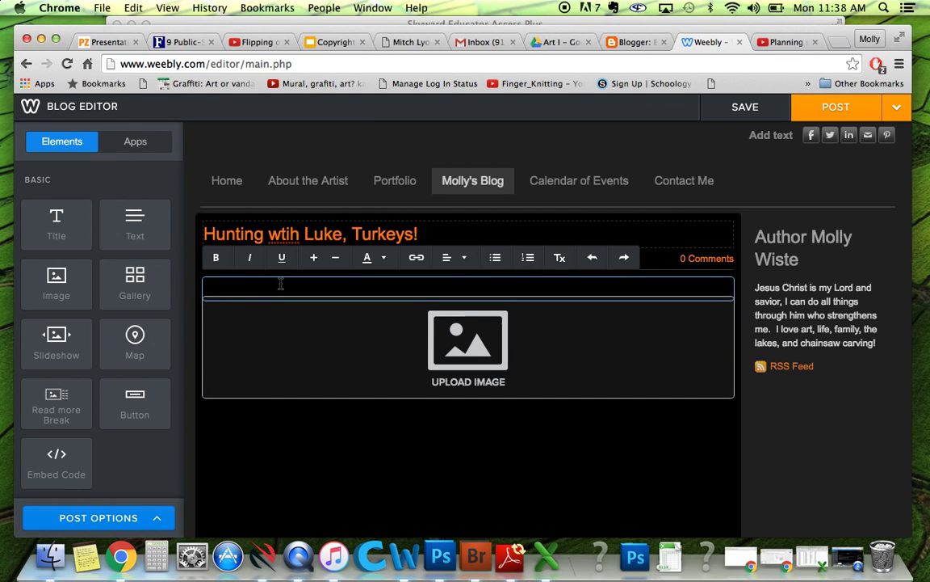
{"action": "type", "text": "afjghbakdfghpshb;kjadb;a"}
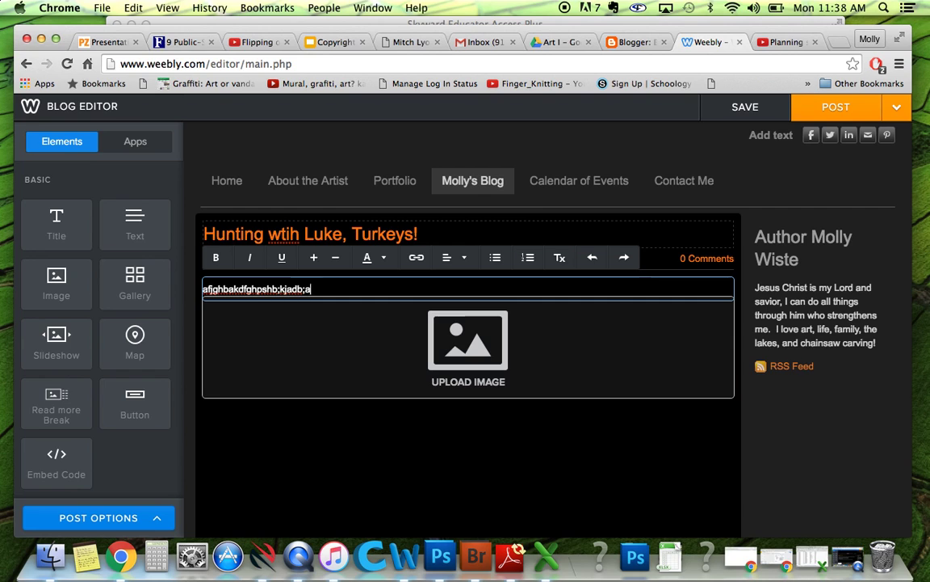
{"action": "type", "text": "jlgh[aifhgtnalki"}
{"action": "left_click", "coordinate": [439, 332]}
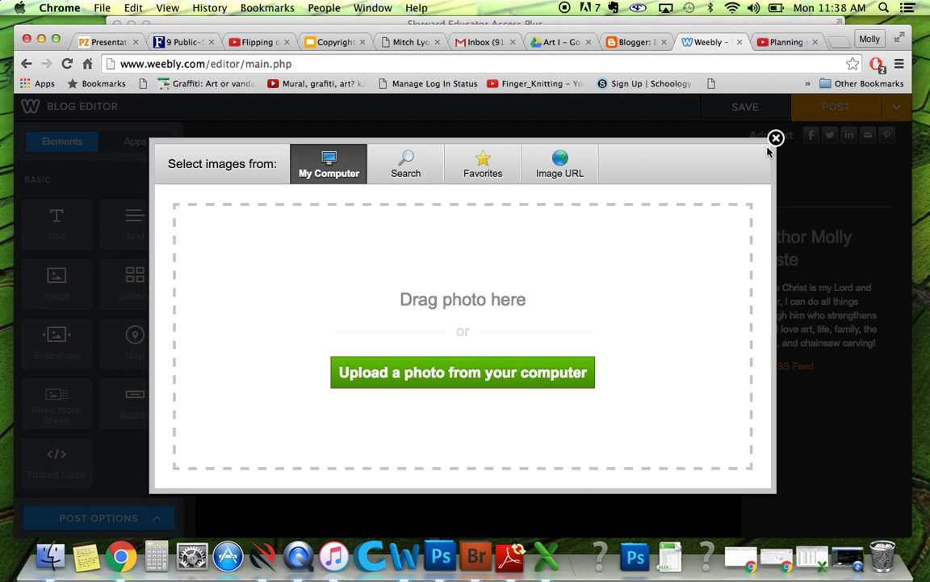
{"action": "left_click", "coordinate": [777, 139]}
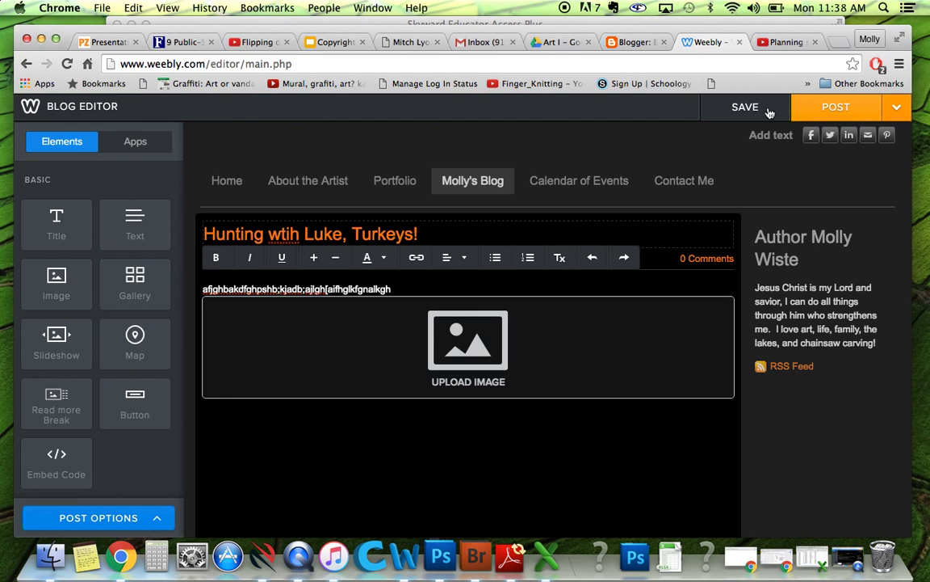
- Discard the draft of the new turkey hunting blog post
{"action": "left_click", "coordinate": [828, 113]}
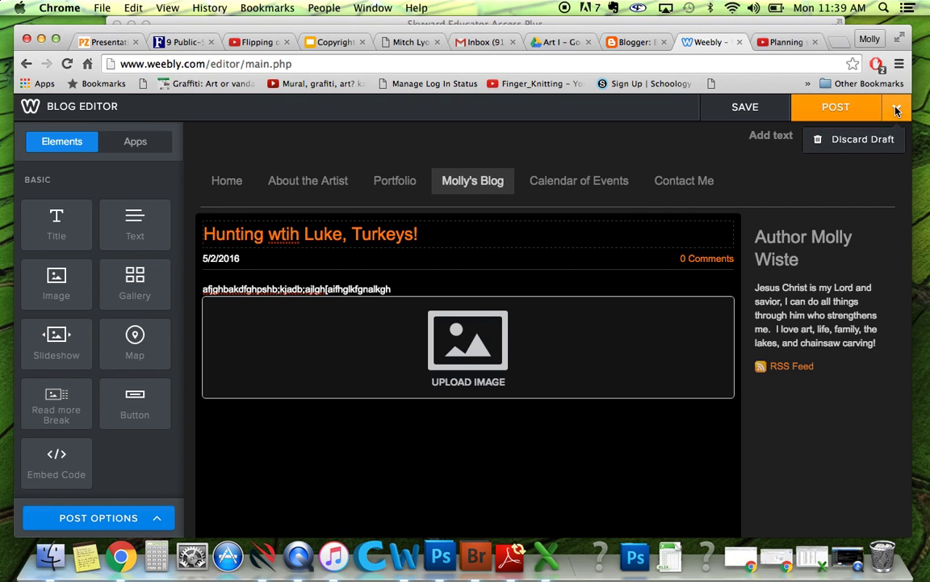
{"action": "left_click", "coordinate": [863, 140]}
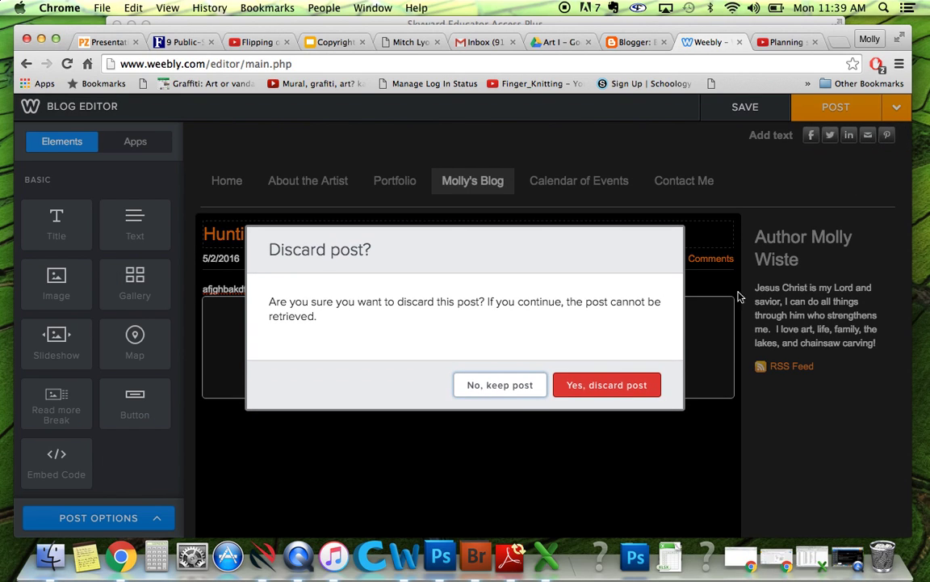
{"action": "left_click", "coordinate": [621, 388]}
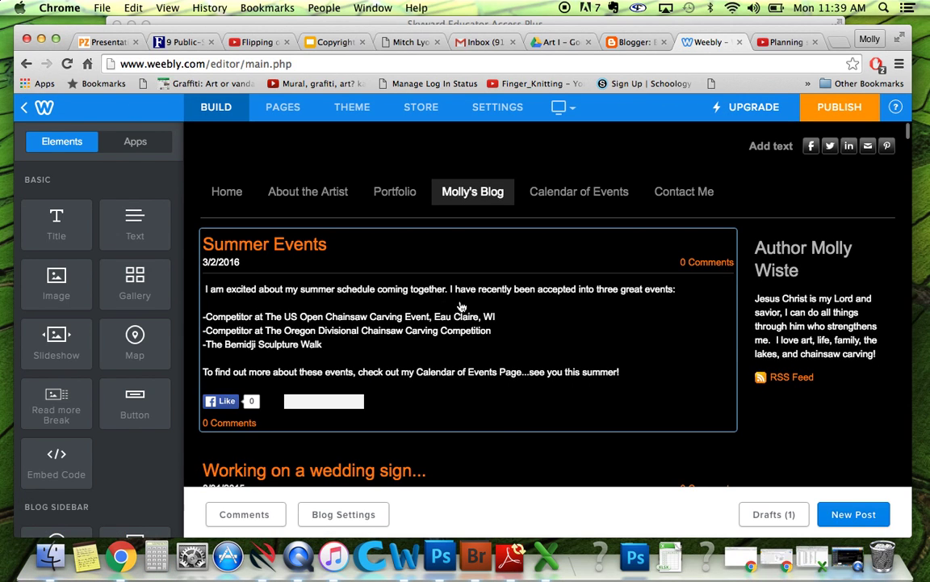
- Return to the site's Home page in the editor and open the gallery for changing the theme
{"action": "scroll", "coordinate": [551, 337], "scroll_direction": "up", "scroll_amount": 1}
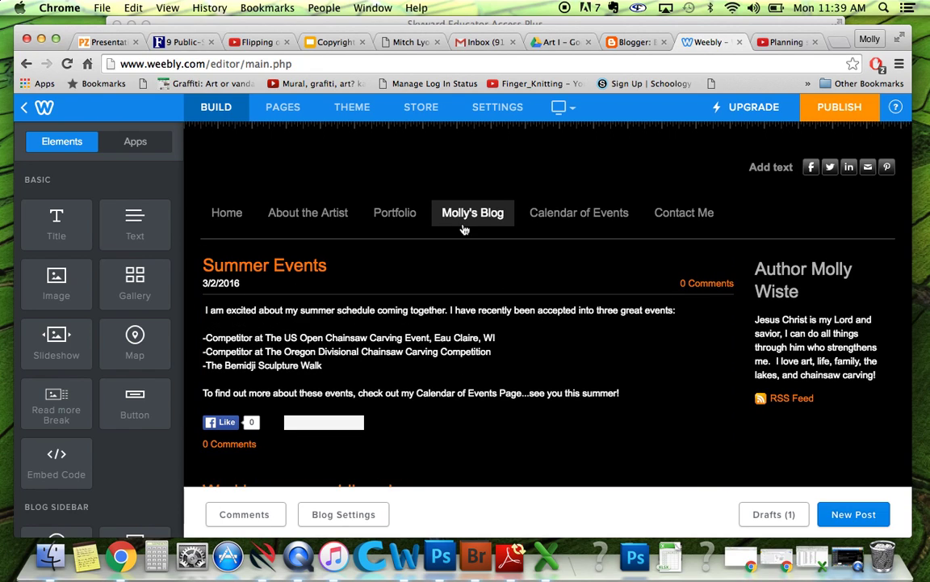
{"action": "left_click", "coordinate": [228, 213]}
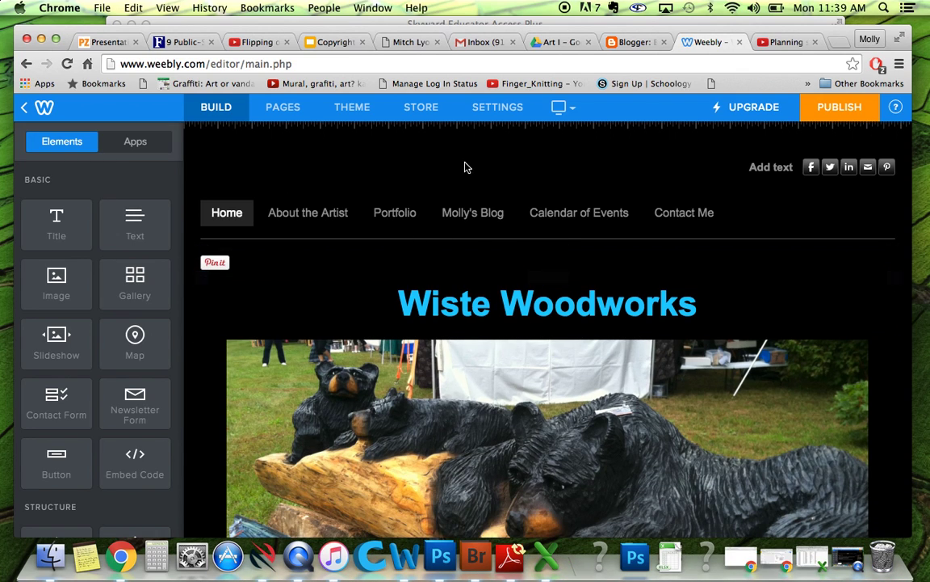
{"action": "left_click", "coordinate": [356, 113]}
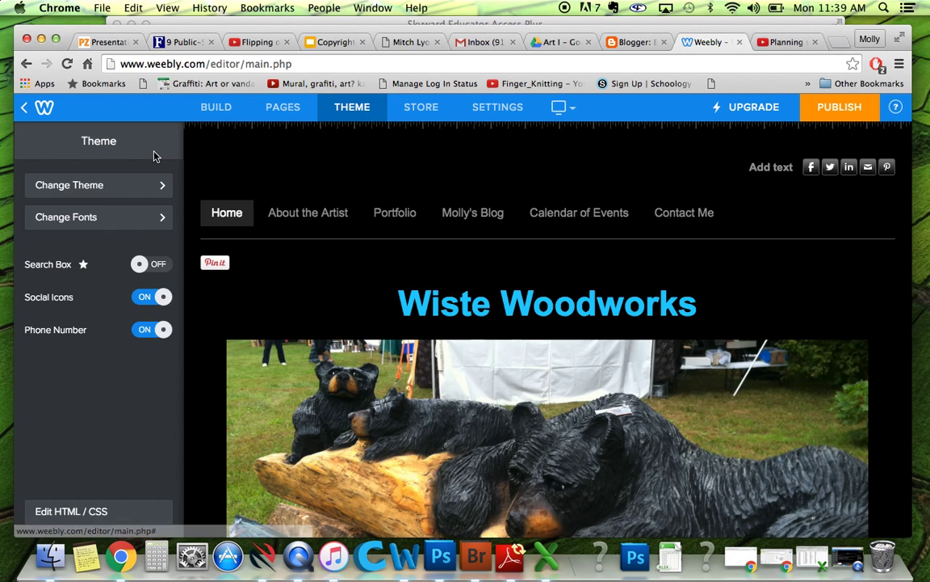
{"action": "left_click", "coordinate": [99, 187]}
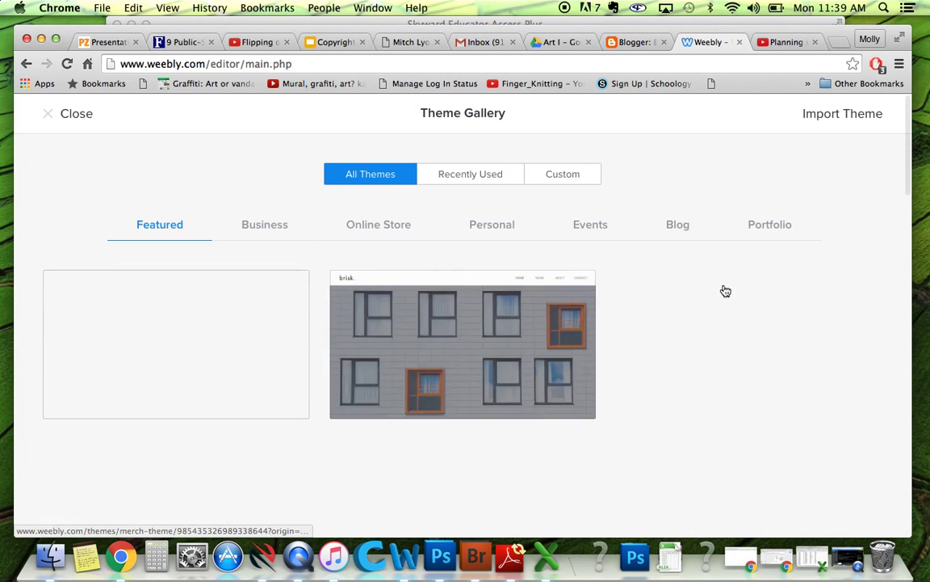
- Look through the featured designs in the theme gallery down to the end of the list
{"action": "scroll", "coordinate": [723, 323], "scroll_direction": "down", "scroll_amount": 2}
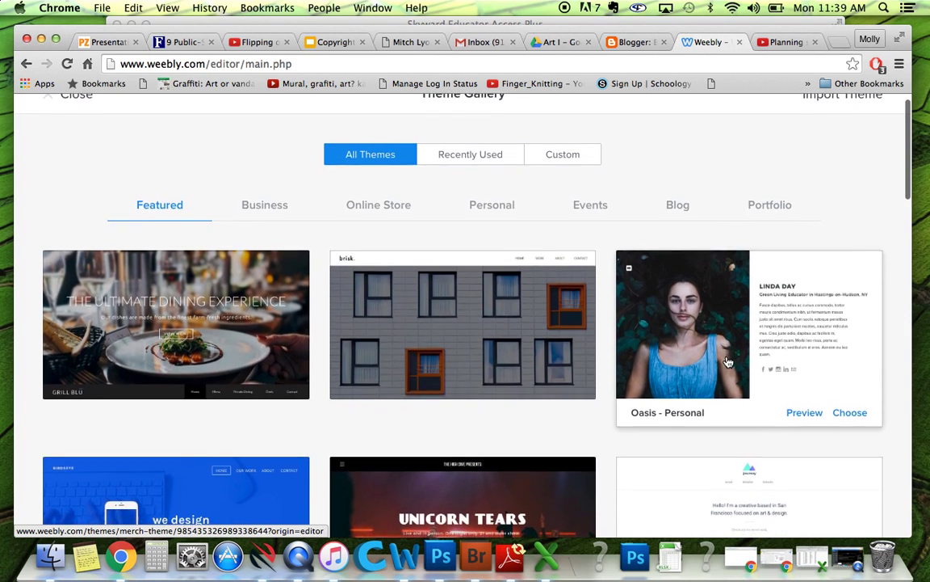
{"action": "scroll", "coordinate": [728, 361], "scroll_direction": "down", "scroll_amount": 5}
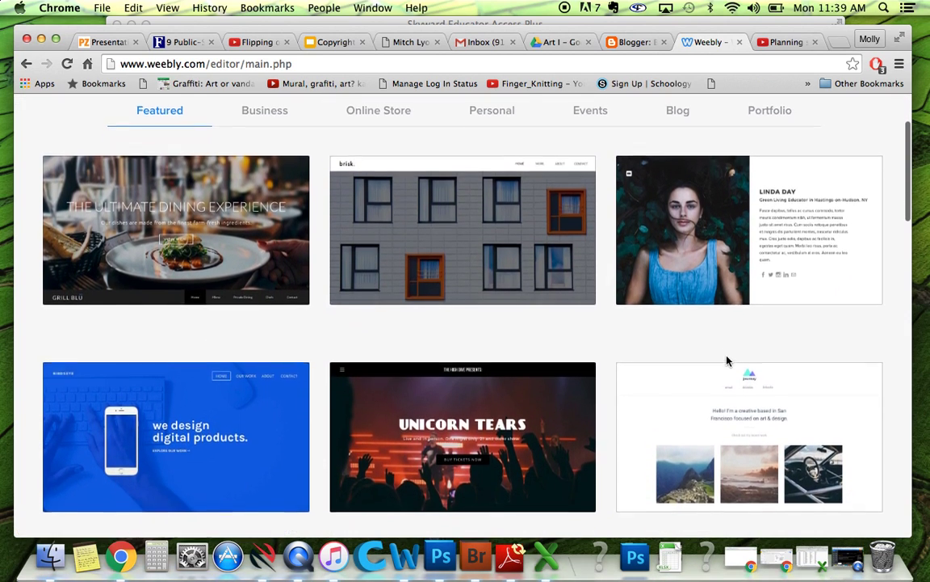
{"action": "scroll", "coordinate": [728, 361], "scroll_direction": "down", "scroll_amount": 6}
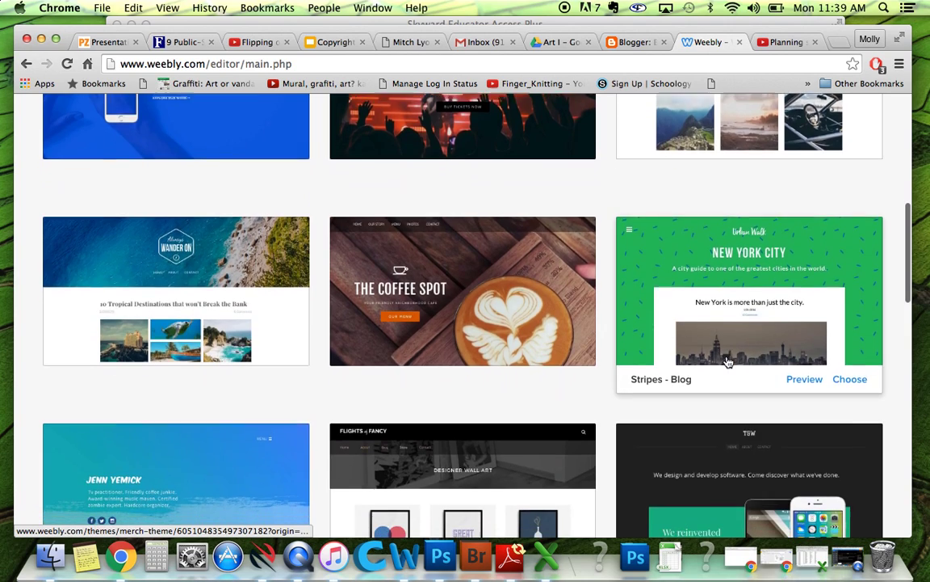
{"action": "scroll", "coordinate": [726, 360], "scroll_direction": "down", "scroll_amount": 9}
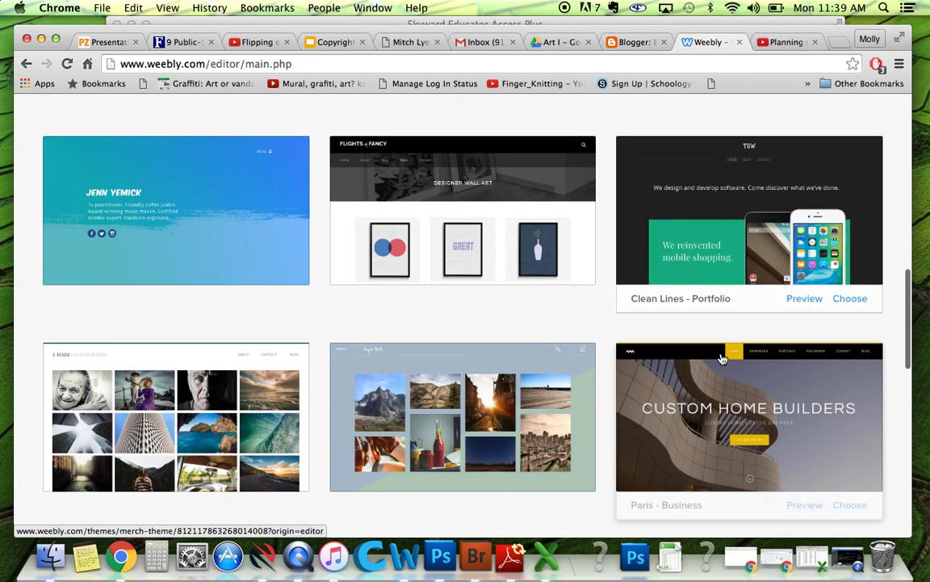
{"action": "scroll", "coordinate": [723, 359], "scroll_direction": "down", "scroll_amount": 2}
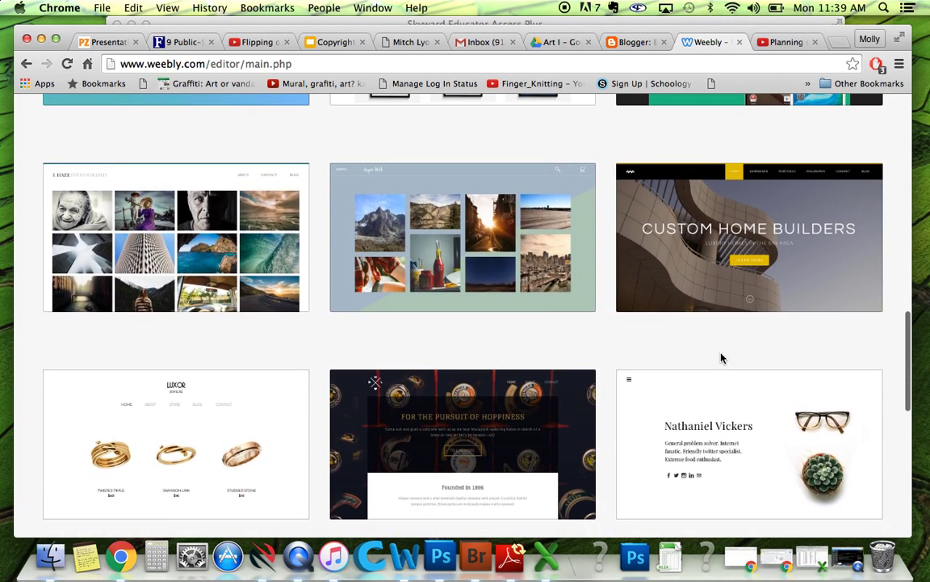
{"action": "scroll", "coordinate": [722, 358], "scroll_direction": "down", "scroll_amount": 5}
{"action": "scroll", "coordinate": [722, 358], "scroll_direction": "down", "scroll_amount": 5}
{"action": "scroll", "coordinate": [723, 358], "scroll_direction": "down", "scroll_amount": 2}
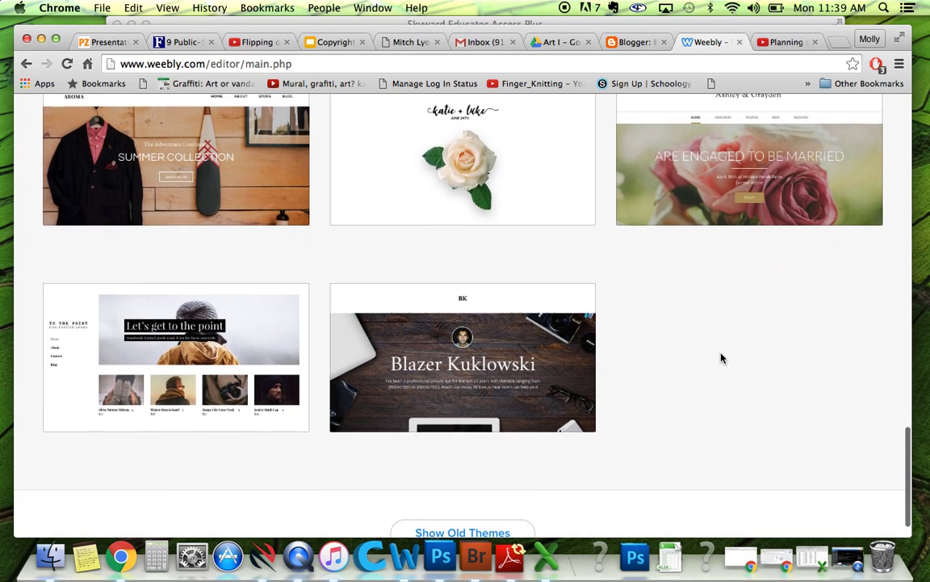
- Preview the Unite - Personal theme and cancel the preview without choosing it
{"action": "scroll", "coordinate": [721, 357], "scroll_direction": "down", "scroll_amount": 1}
{"action": "mouse_move", "coordinate": [472, 312]}
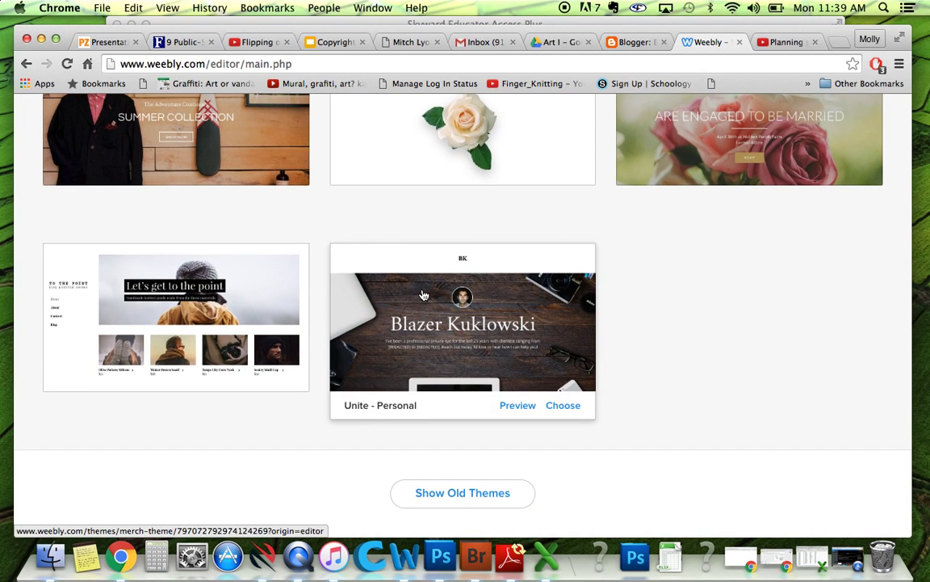
{"action": "left_click", "coordinate": [520, 409]}
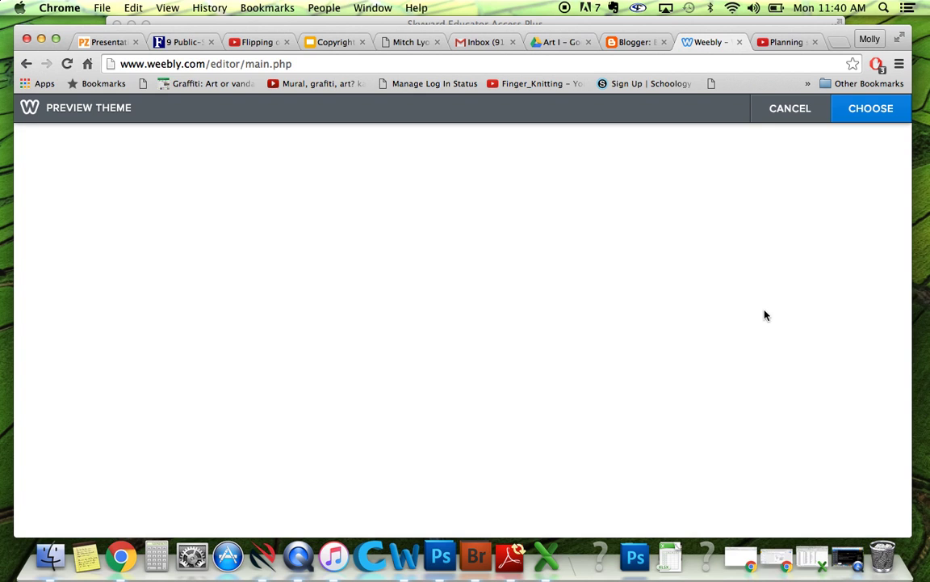
{"action": "left_click", "coordinate": [787, 109]}
- Browse the featured themes once more, from the Brisk portfolio design down to Unite and back up
{"action": "scroll", "coordinate": [567, 372], "scroll_direction": "down", "scroll_amount": 1}
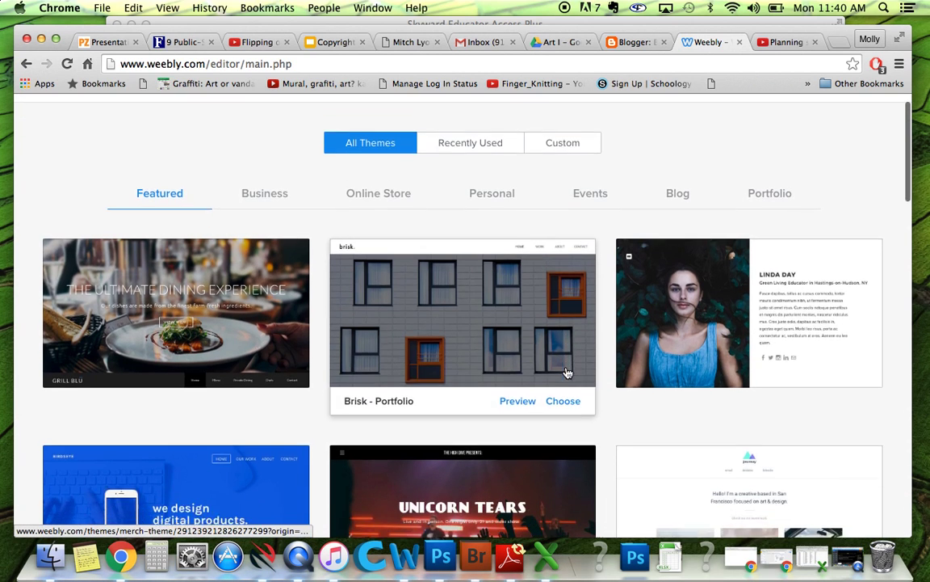
{"action": "scroll", "coordinate": [567, 372], "scroll_direction": "down", "scroll_amount": 10}
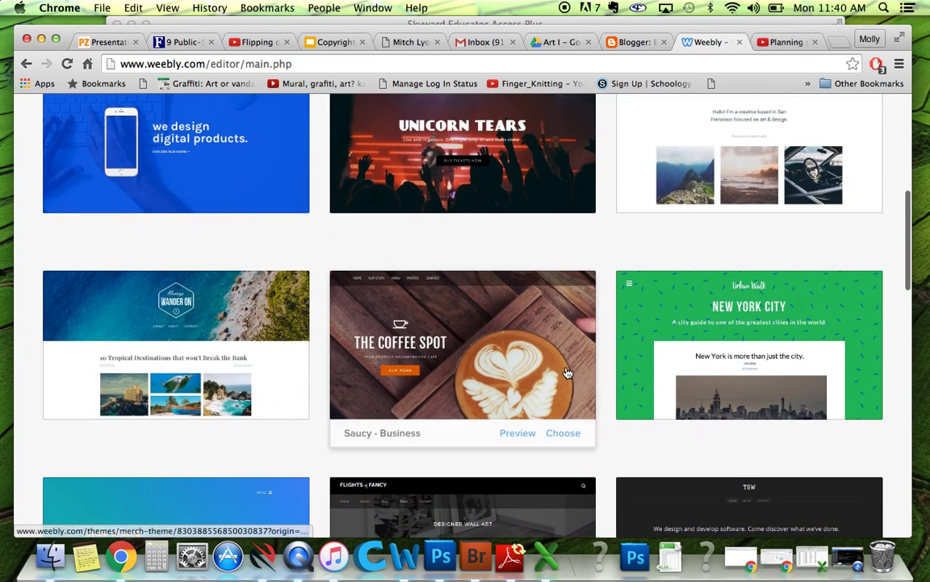
{"action": "scroll", "coordinate": [567, 373], "scroll_direction": "down", "scroll_amount": 15}
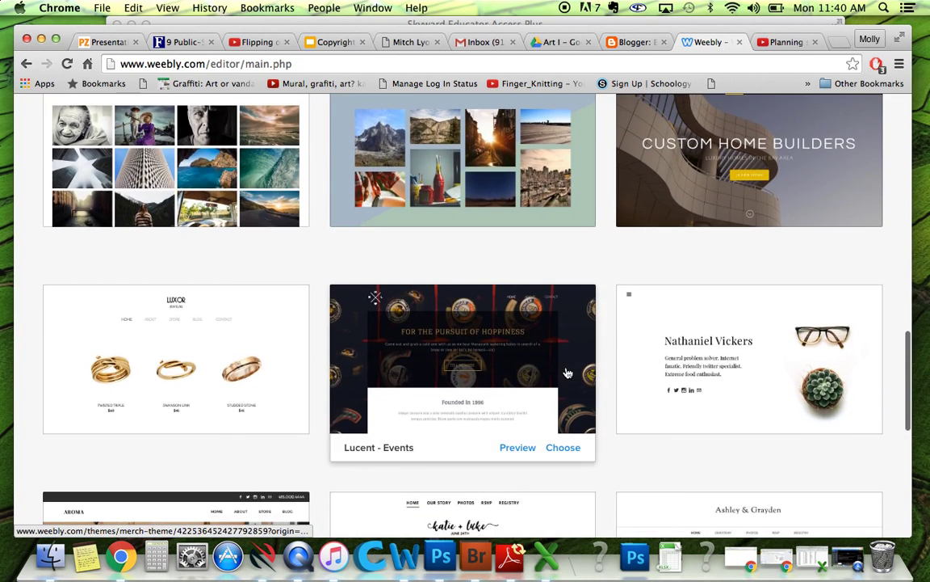
{"action": "scroll", "coordinate": [567, 373], "scroll_direction": "down", "scroll_amount": 6}
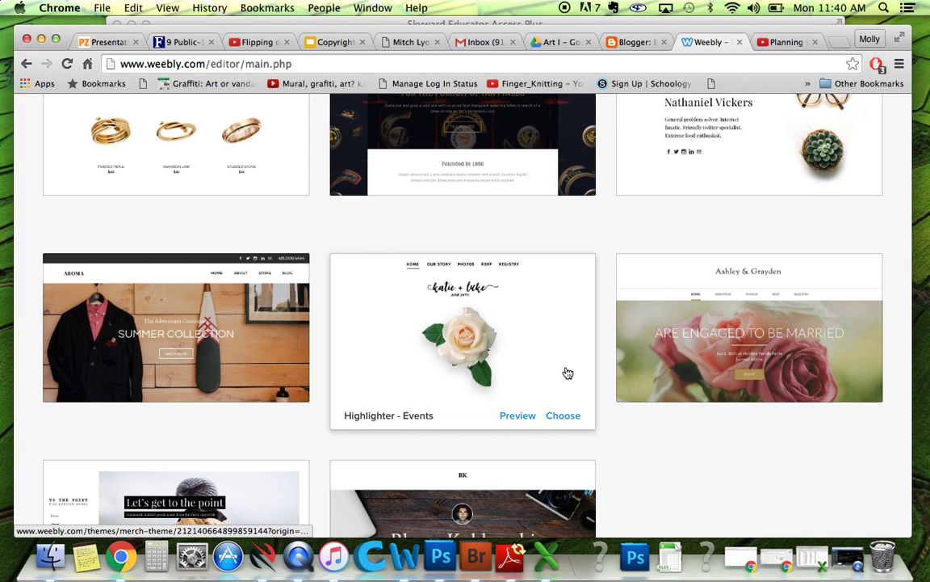
{"action": "scroll", "coordinate": [469, 349], "scroll_direction": "down", "scroll_amount": 5}
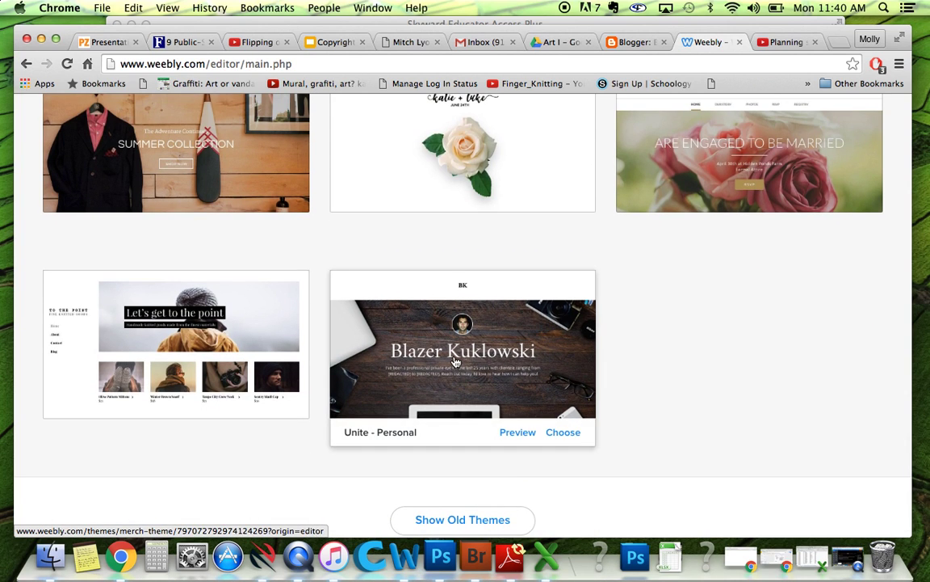
{"action": "scroll", "coordinate": [501, 361], "scroll_direction": "up", "scroll_amount": 20}
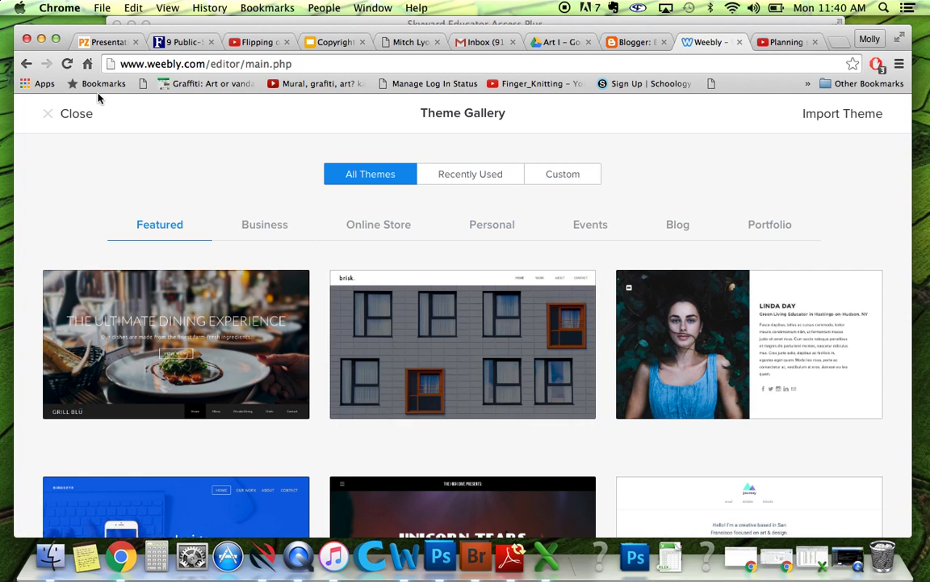
- Close the theme gallery without choosing a theme and return to the site's theme settings
{"action": "left_click", "coordinate": [27, 64]}
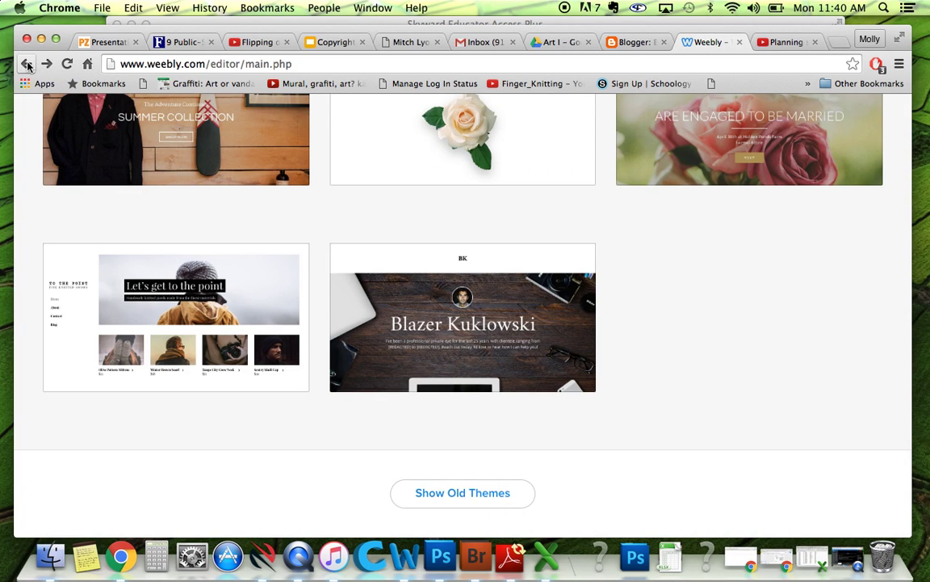
{"action": "left_click", "coordinate": [27, 64]}
{"action": "scroll", "coordinate": [737, 332], "scroll_direction": "up", "scroll_amount": 10}
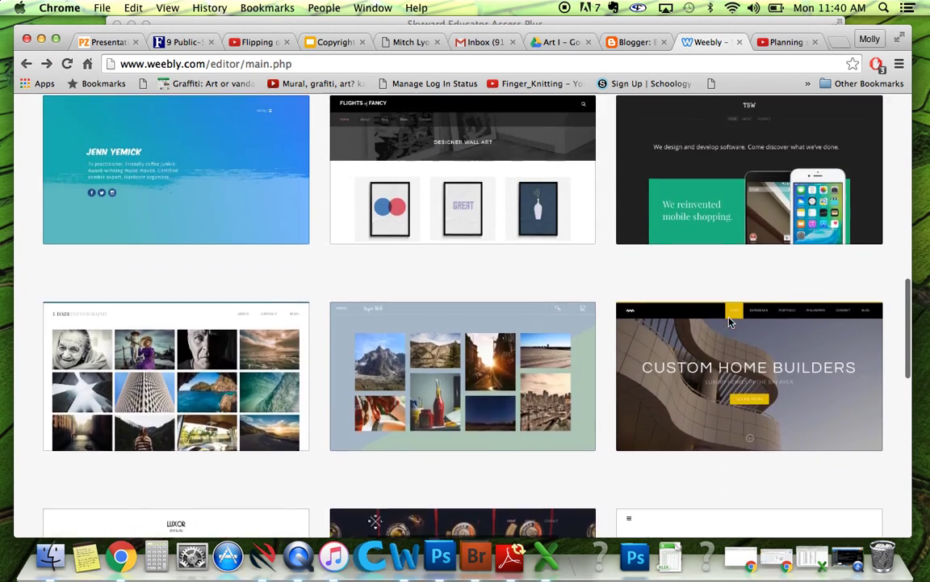
{"action": "scroll", "coordinate": [729, 322], "scroll_direction": "up", "scroll_amount": 10}
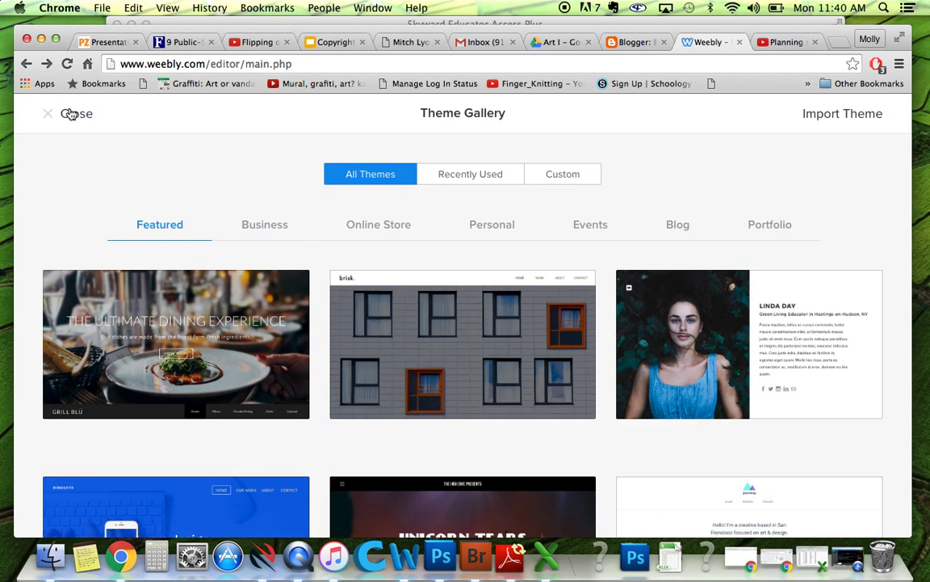
{"action": "left_click", "coordinate": [47, 114]}
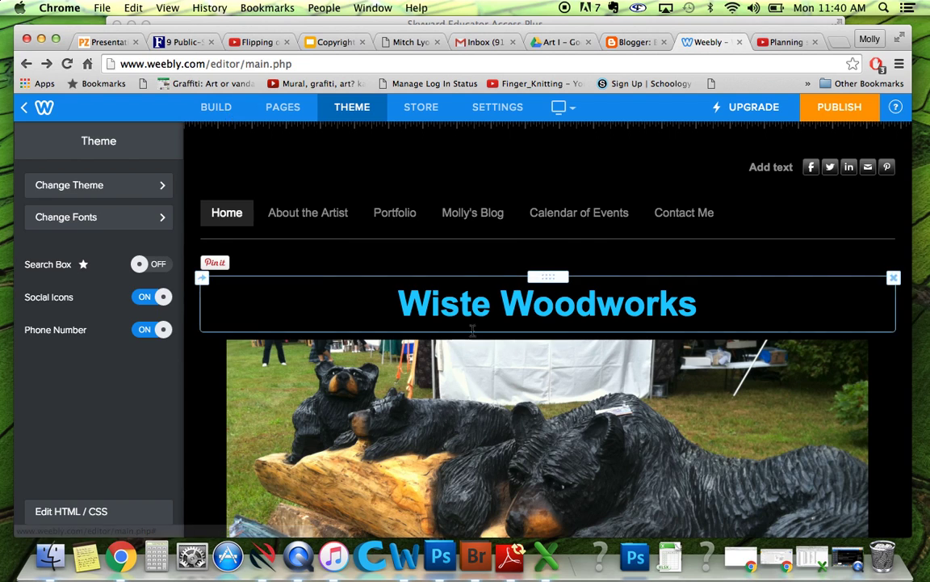
- Look over the Home page in its current theme and try to exit the site editor
{"action": "scroll", "coordinate": [613, 363], "scroll_direction": "down", "scroll_amount": 3}
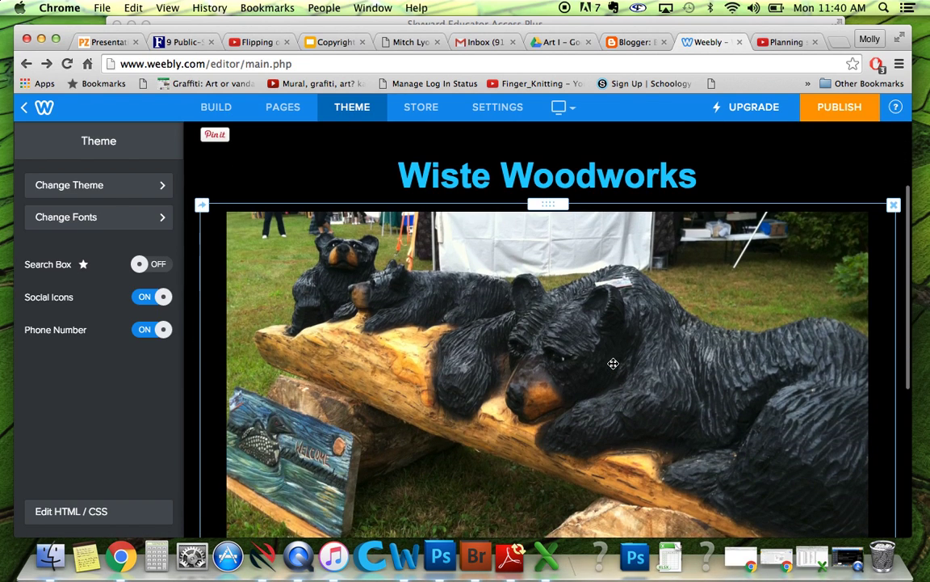
{"action": "scroll", "coordinate": [816, 166], "scroll_direction": "up", "scroll_amount": 2}
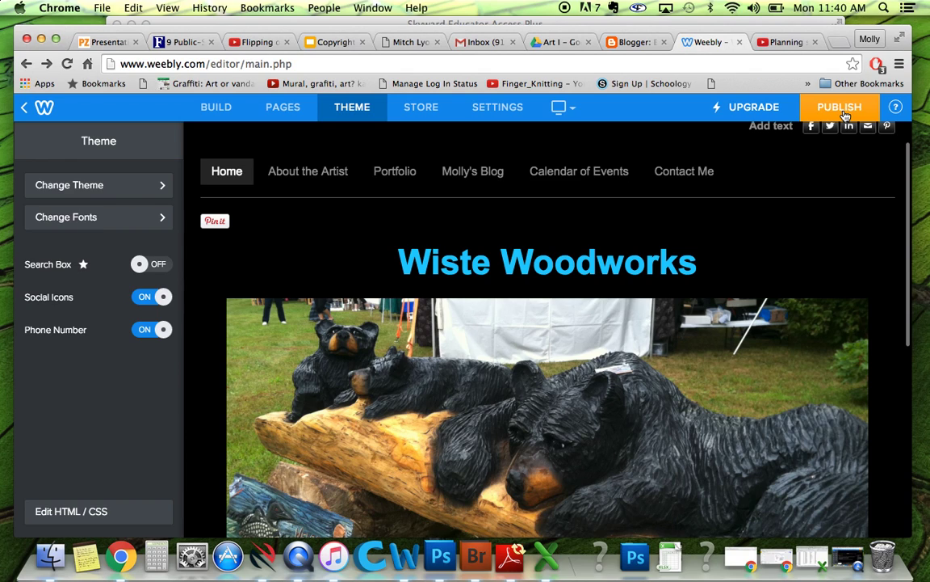
{"action": "scroll", "coordinate": [775, 162], "scroll_direction": "up", "scroll_amount": 1}
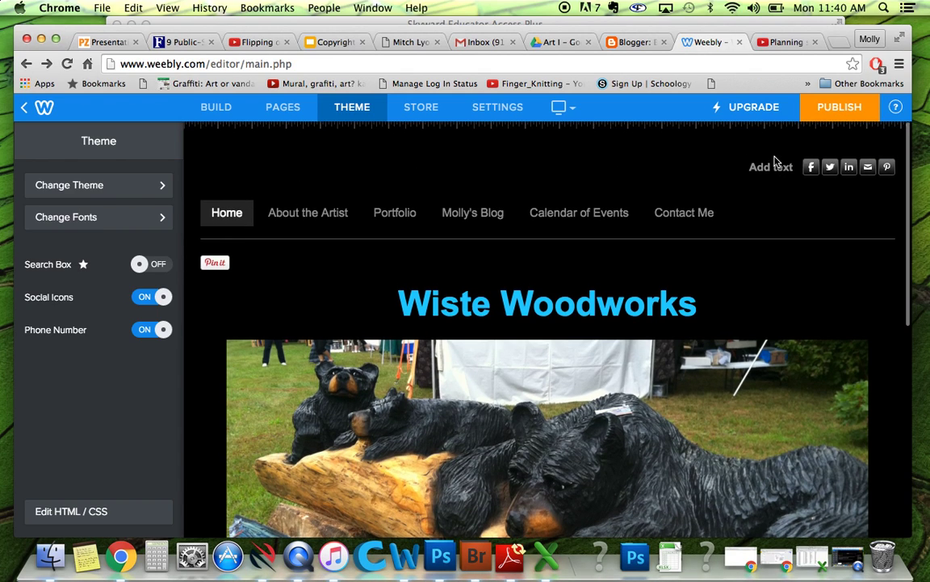
{"action": "left_click", "coordinate": [24, 111]}
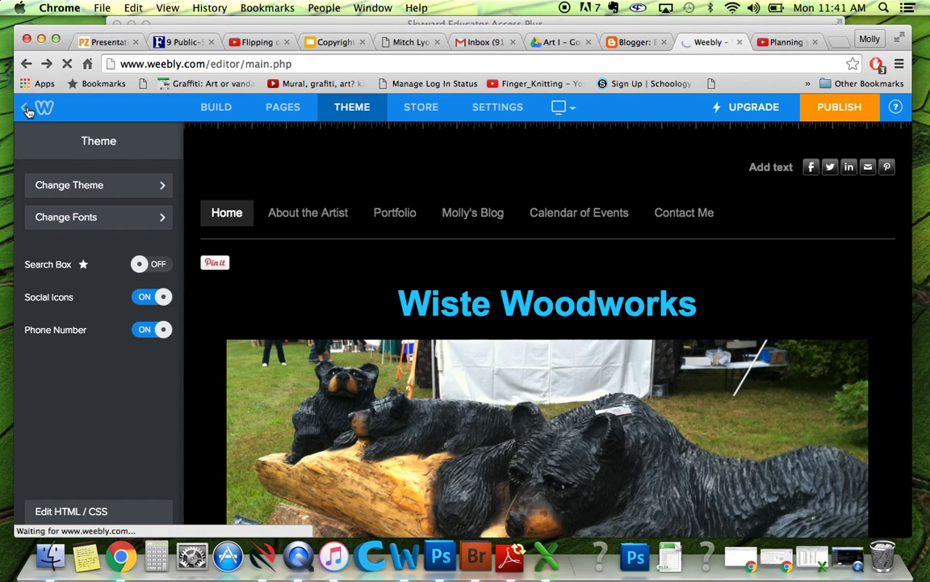
{"action": "left_click", "coordinate": [28, 112]}
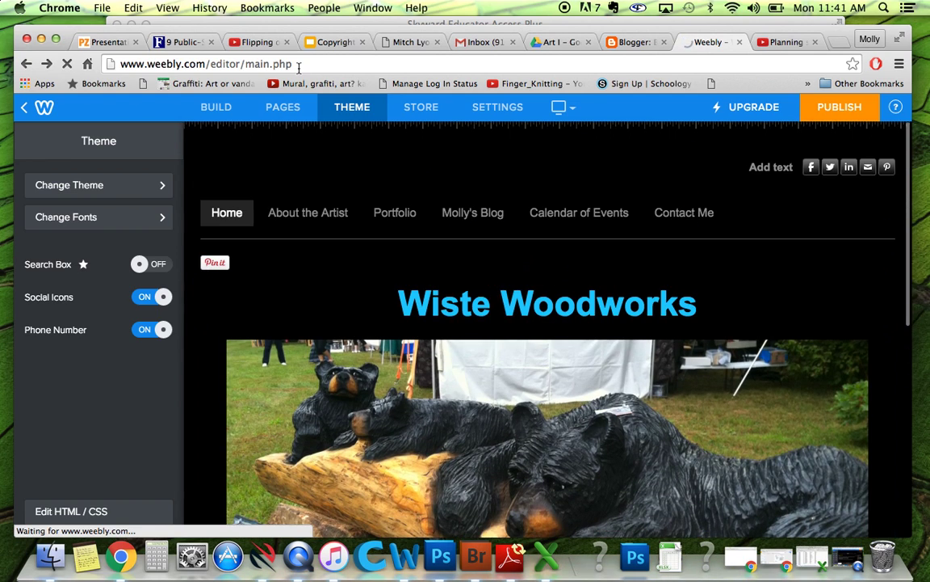
{"action": "left_click", "coordinate": [302, 63]}
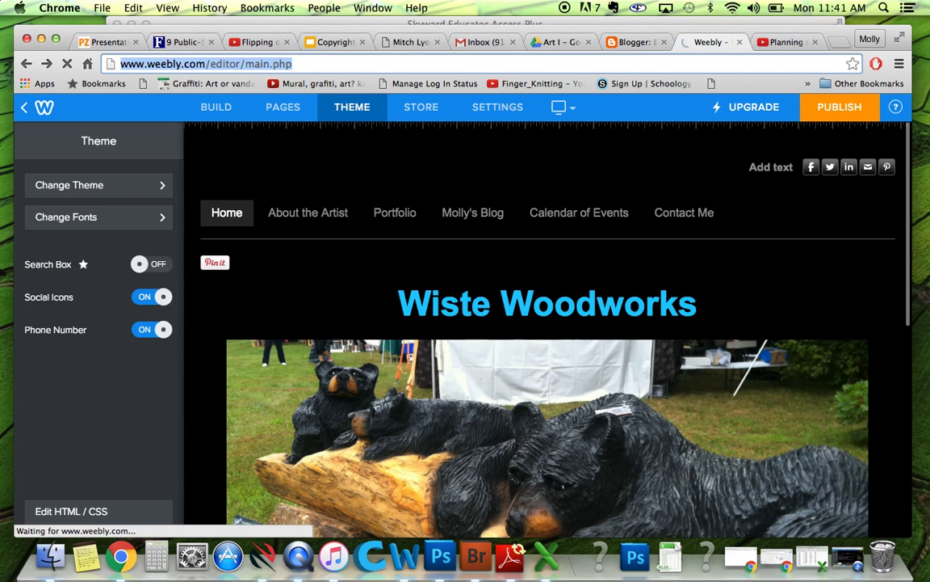
{"action": "type", "text": "ww"}
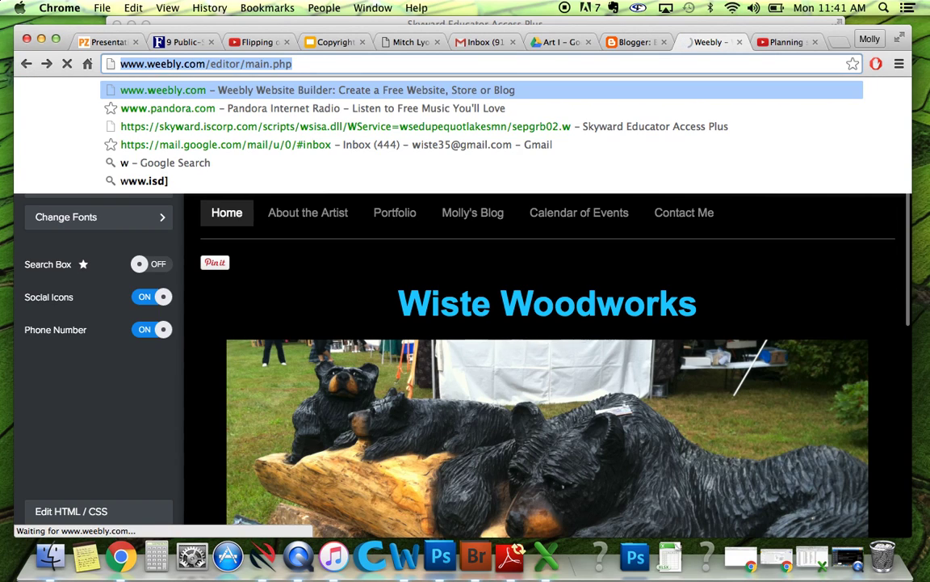
{"action": "type", "text": "w.wistewoodworks.com"}
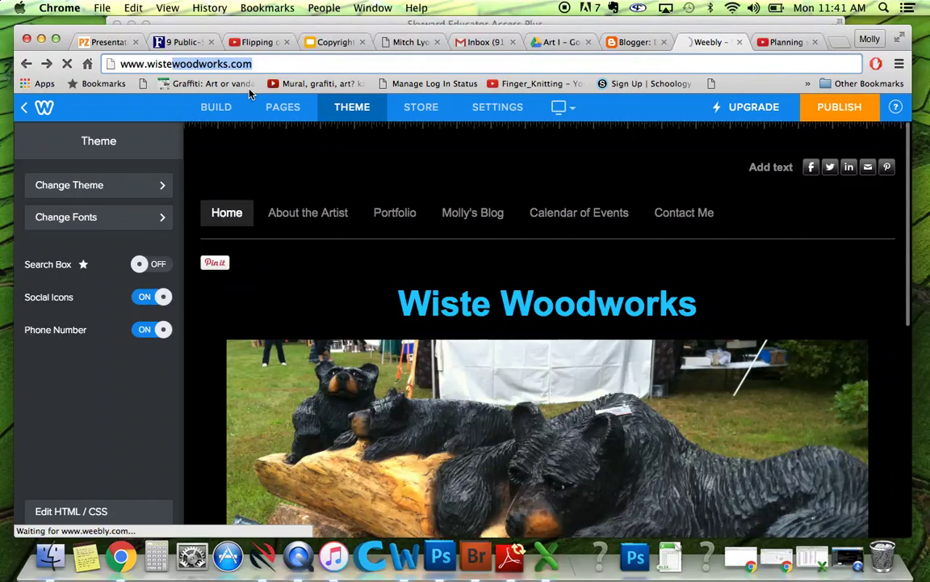
{"action": "left_click", "coordinate": [458, 188]}
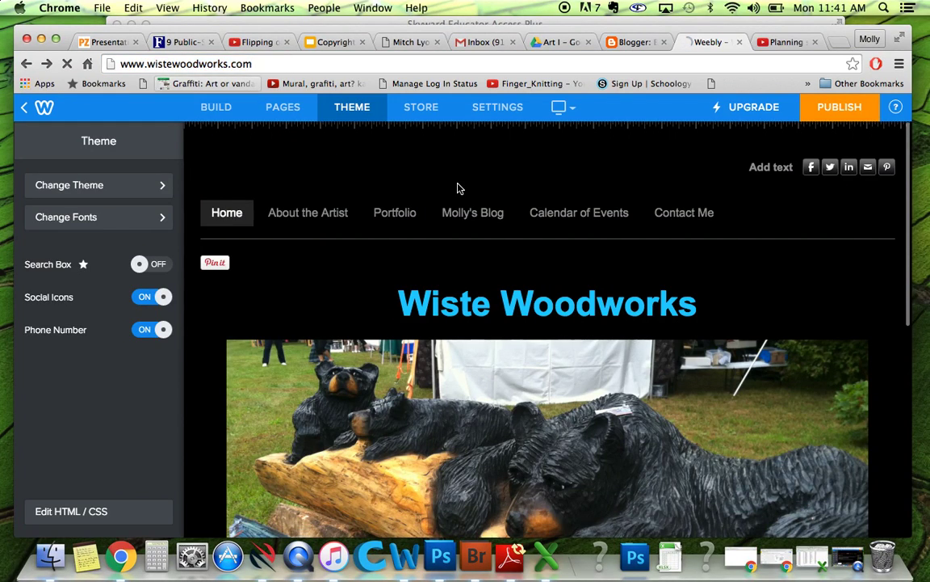
{"action": "left_click", "coordinate": [289, 63]}
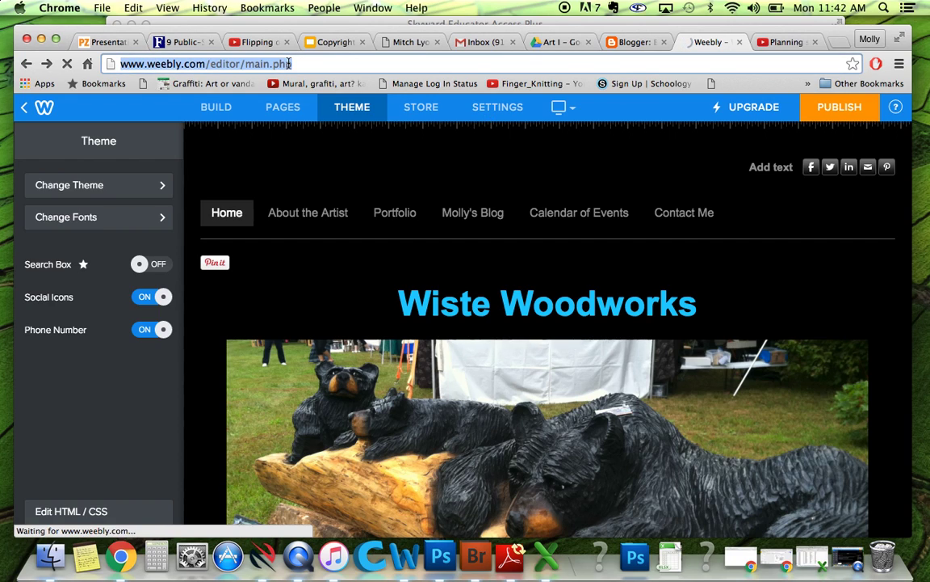
{"action": "type", "text": "ww.wsiet"}
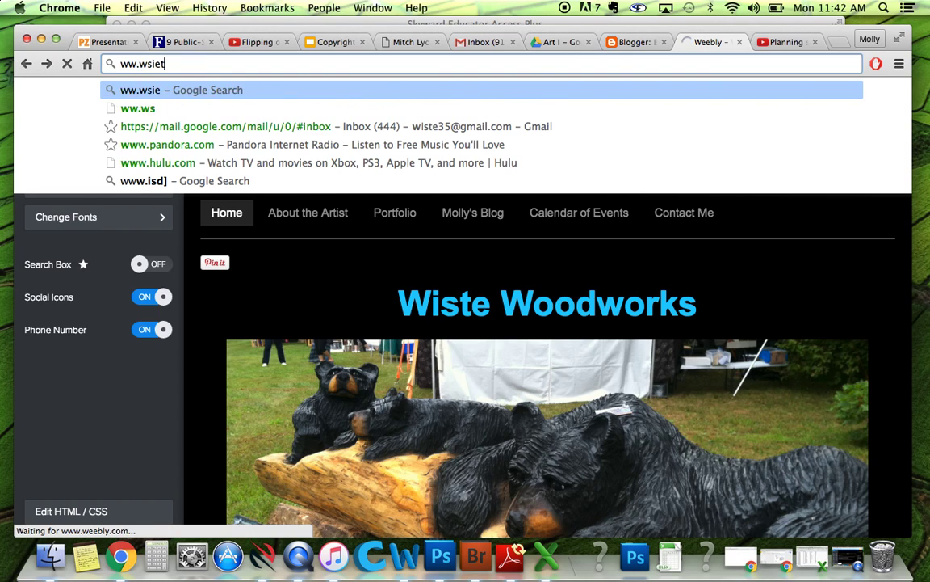
{"action": "key", "text": "BackSpace"}
{"action": "key", "text": "BackSpace"}
{"action": "key", "text": "BackSpace"}
{"action": "key", "text": "BackSpace"}
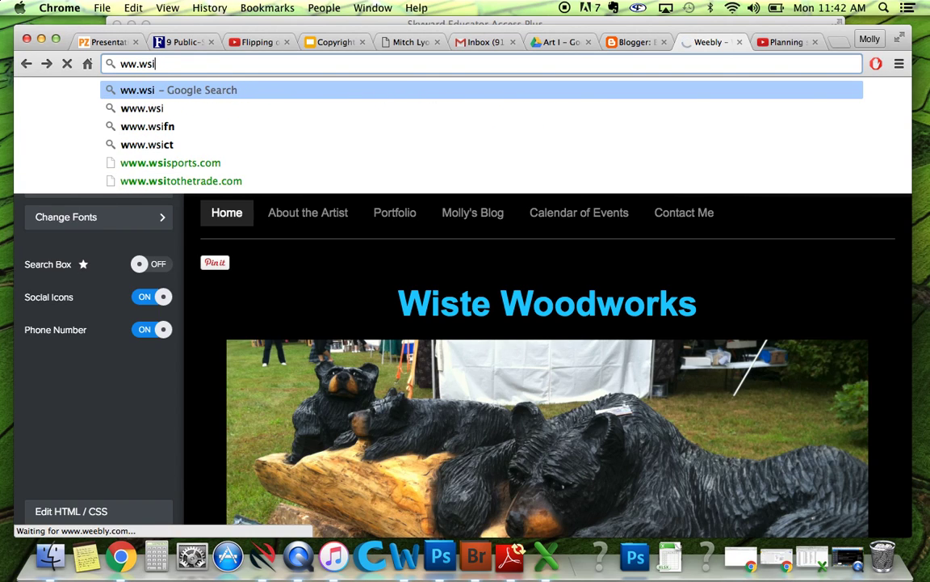
{"action": "type", "text": "i"}
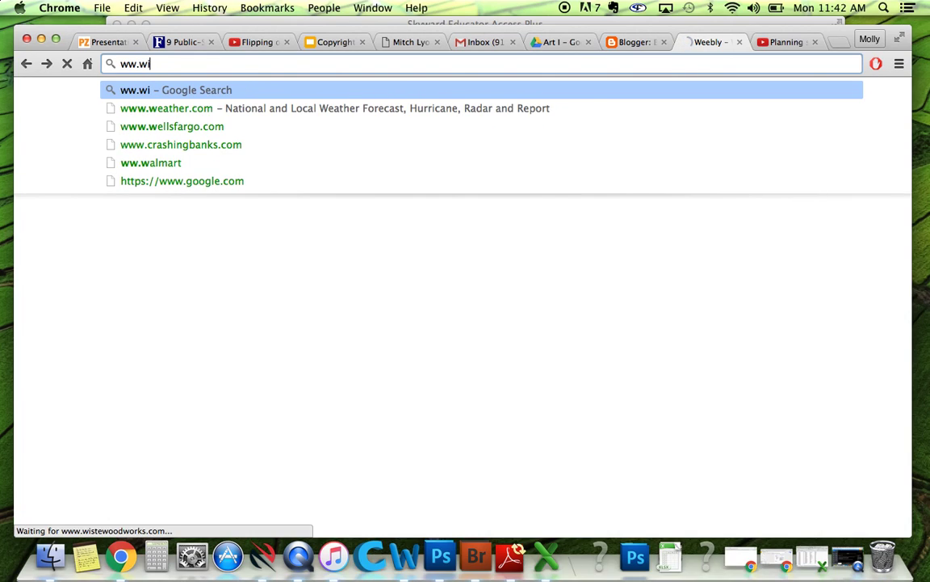
{"action": "type", "text": "stewwod"}
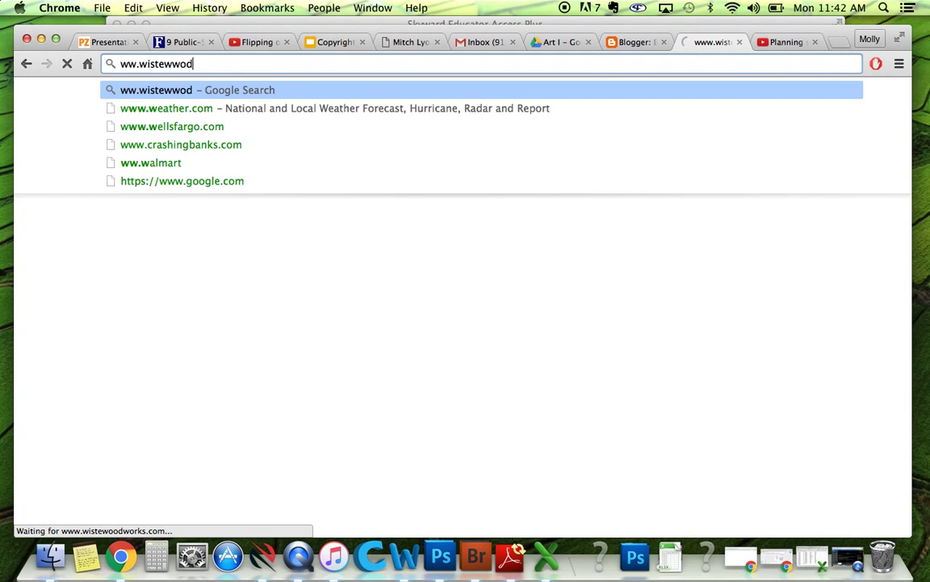
{"action": "key", "text": "BackSpace"}
{"action": "key", "text": "BackSpace"}
{"action": "key", "text": "BackSpace"}
{"action": "type", "text": "ood"}
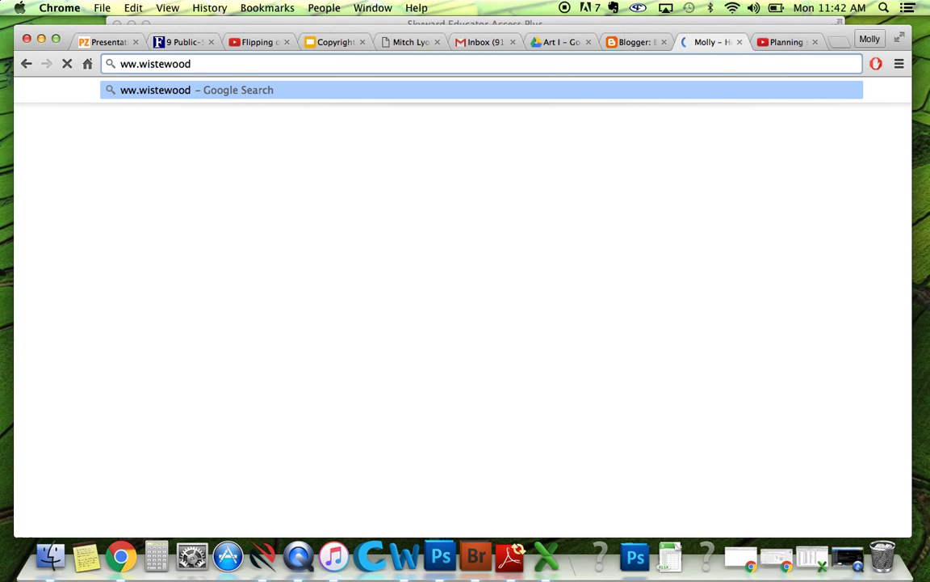
{"action": "type", "text": "works"}
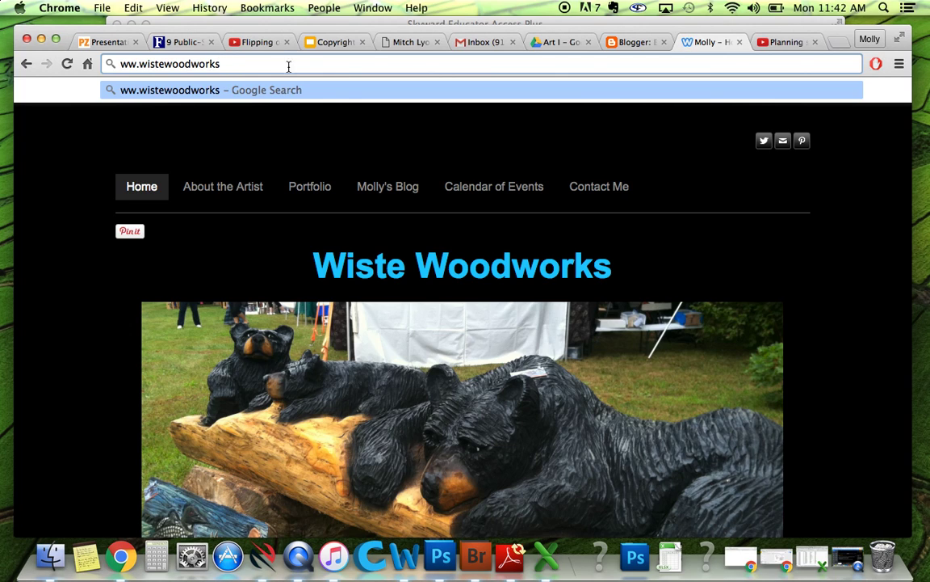
{"action": "left_click", "coordinate": [89, 156]}
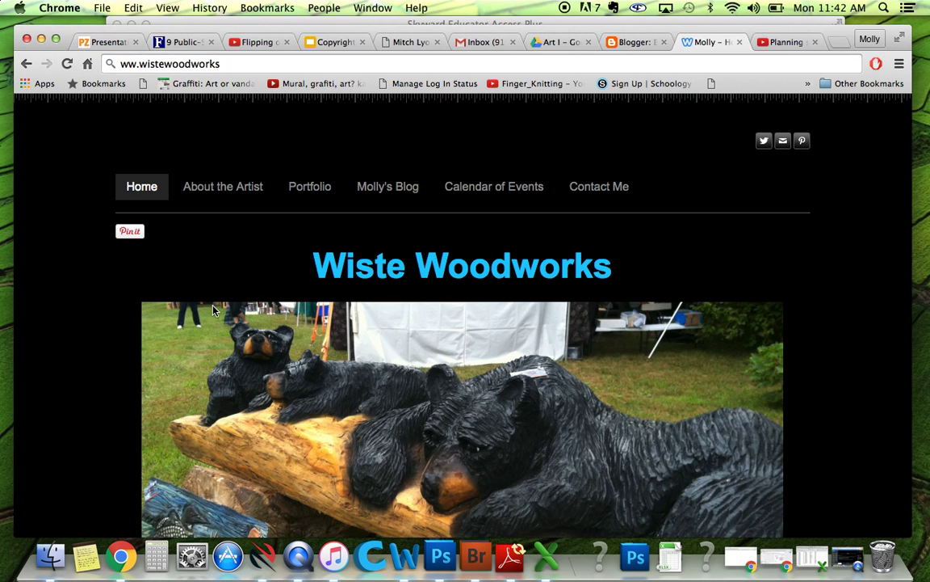
- Look over the published Home page down to its description text, and view the About the Artist page
{"action": "scroll", "coordinate": [223, 319], "scroll_direction": "down", "scroll_amount": 3}
{"action": "scroll", "coordinate": [232, 332], "scroll_direction": "down", "scroll_amount": 10}
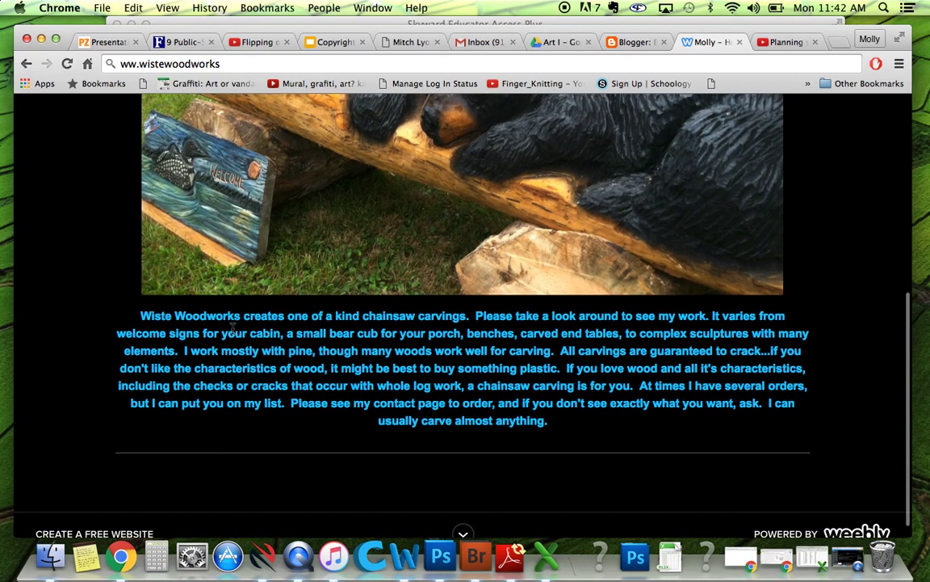
{"action": "scroll", "coordinate": [273, 279], "scroll_direction": "up", "scroll_amount": 13}
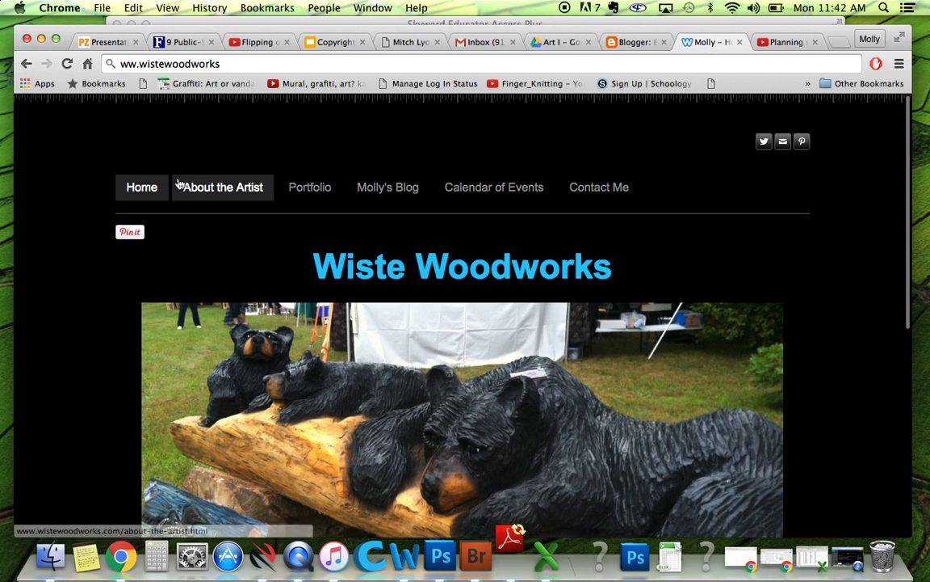
{"action": "left_click", "coordinate": [211, 194]}
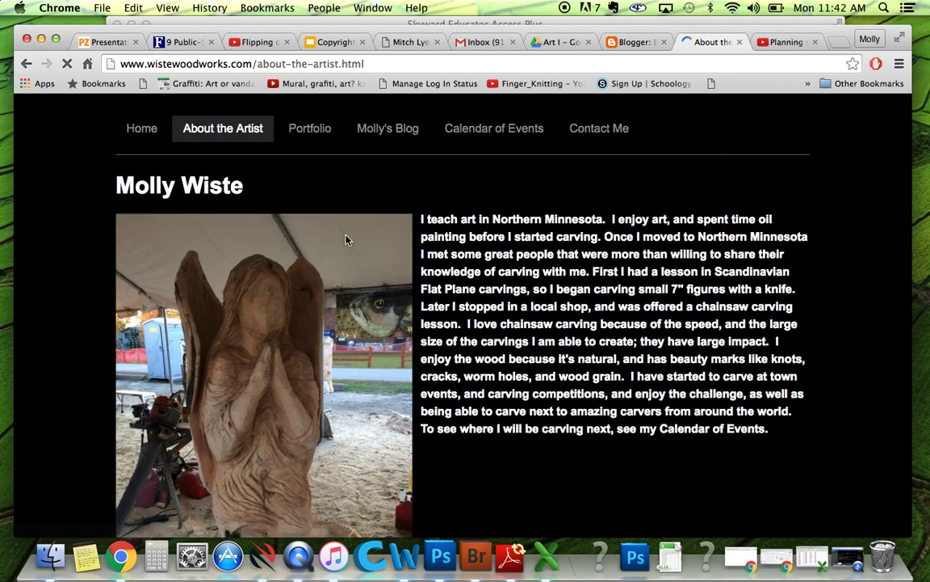
{"action": "scroll", "coordinate": [344, 238], "scroll_direction": "down", "scroll_amount": 5}
{"action": "scroll", "coordinate": [344, 239], "scroll_direction": "up", "scroll_amount": 5}
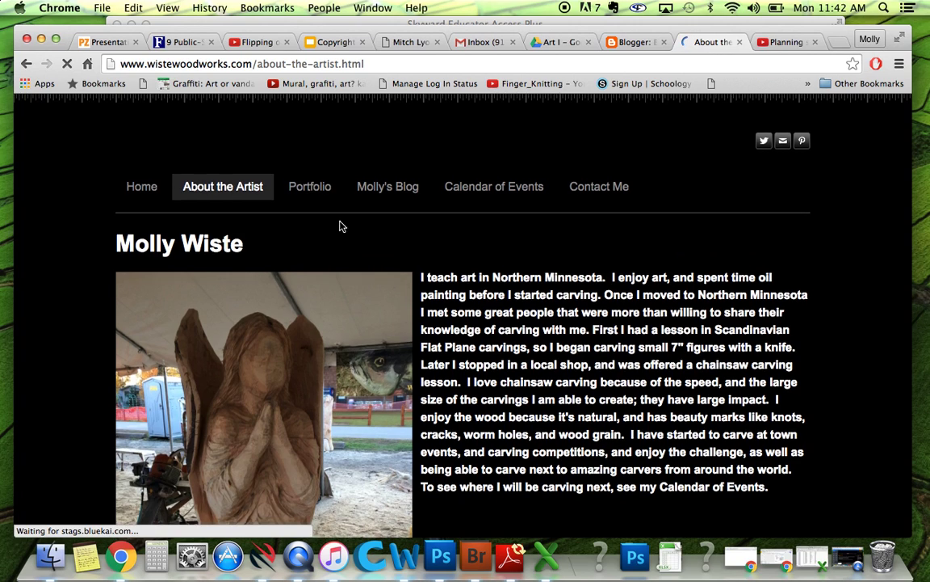
- Open the site's Portfolio page and view it down to the Painting Techniques video
{"action": "left_click", "coordinate": [311, 188]}
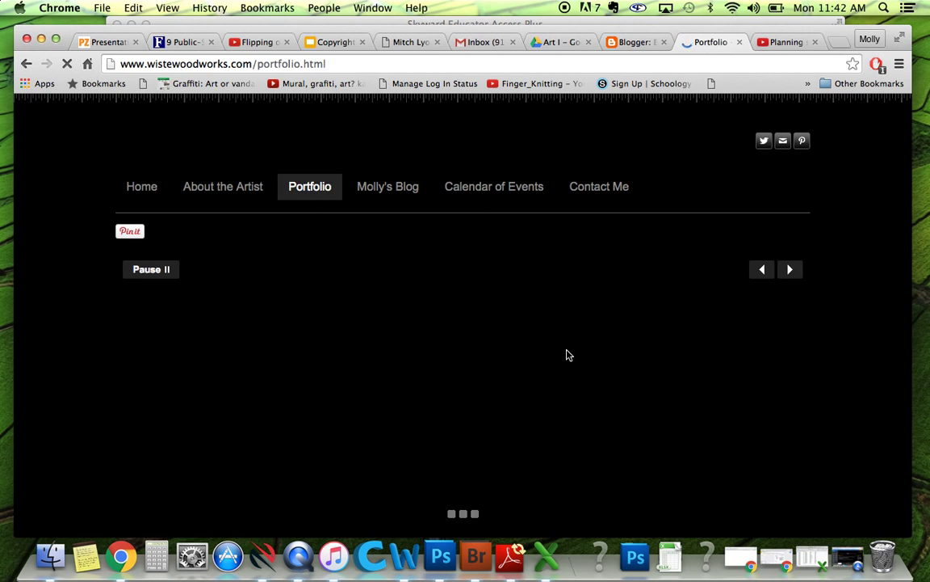
{"action": "scroll", "coordinate": [568, 354], "scroll_direction": "down", "scroll_amount": 6}
{"action": "scroll", "coordinate": [567, 354], "scroll_direction": "down", "scroll_amount": 4}
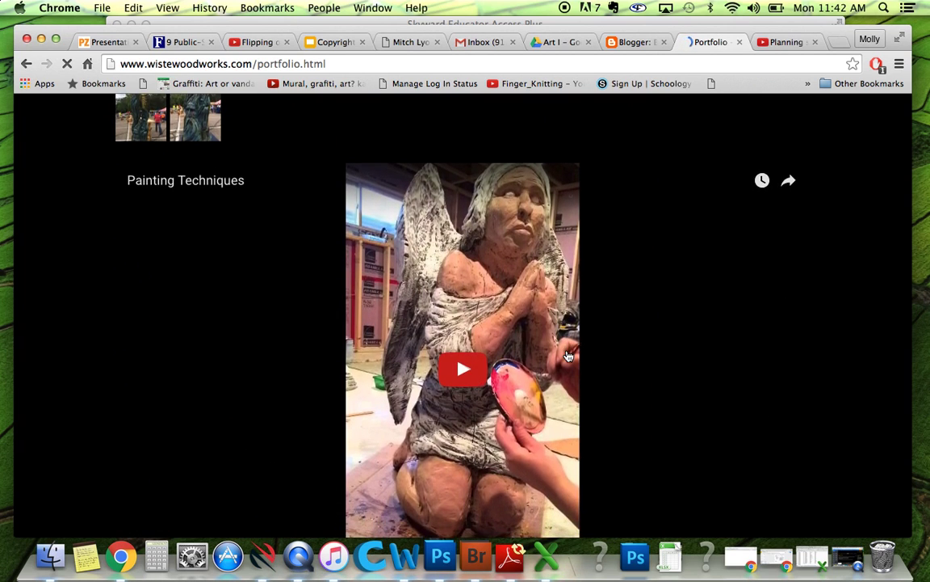
{"action": "scroll", "coordinate": [568, 356], "scroll_direction": "down", "scroll_amount": 1}
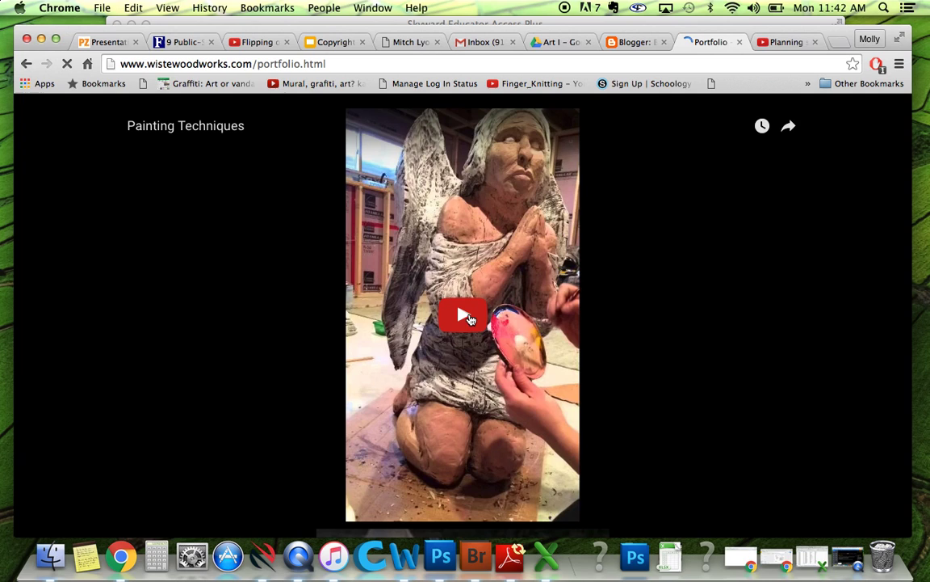
- Play the start of the embedded Painting Techniques video and pause it about five seconds in
{"action": "left_click", "coordinate": [463, 315]}
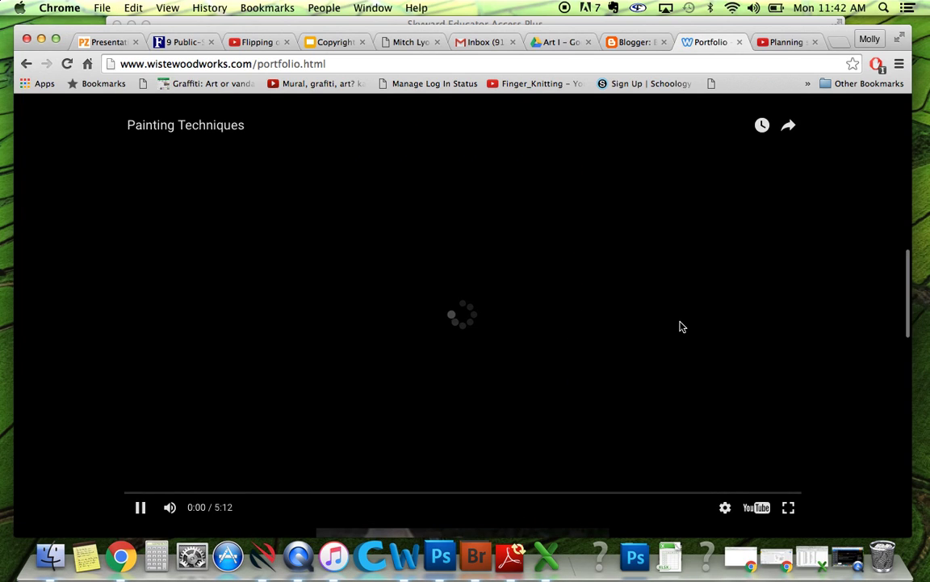
{"action": "scroll", "coordinate": [715, 339], "scroll_direction": "down", "scroll_amount": 1}
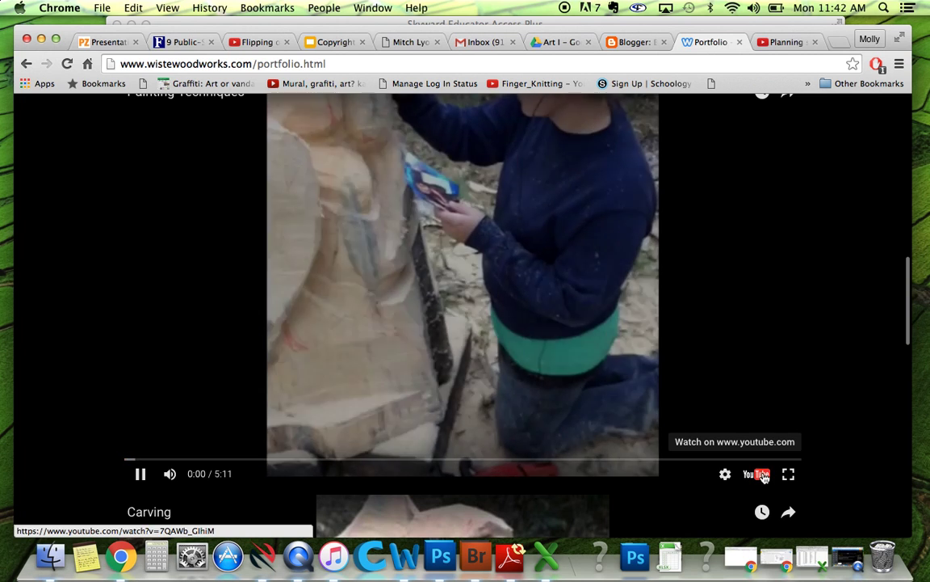
{"action": "scroll", "coordinate": [738, 343], "scroll_direction": "up", "scroll_amount": 1}
{"action": "scroll", "coordinate": [738, 343], "scroll_direction": "up", "scroll_amount": 3}
{"action": "scroll", "coordinate": [737, 342], "scroll_direction": "down", "scroll_amount": 5}
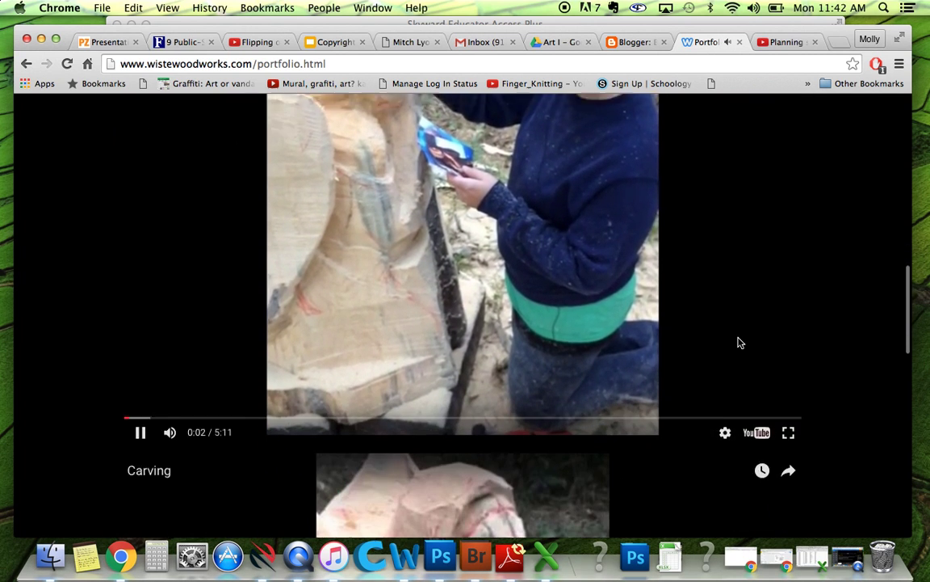
{"action": "scroll", "coordinate": [638, 377], "scroll_direction": "up", "scroll_amount": 2}
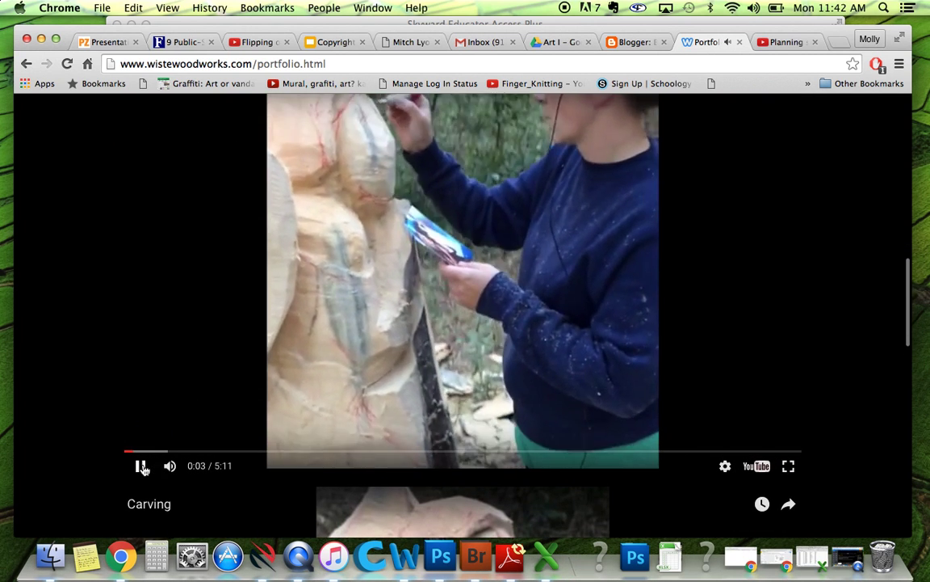
{"action": "left_click", "coordinate": [140, 465]}
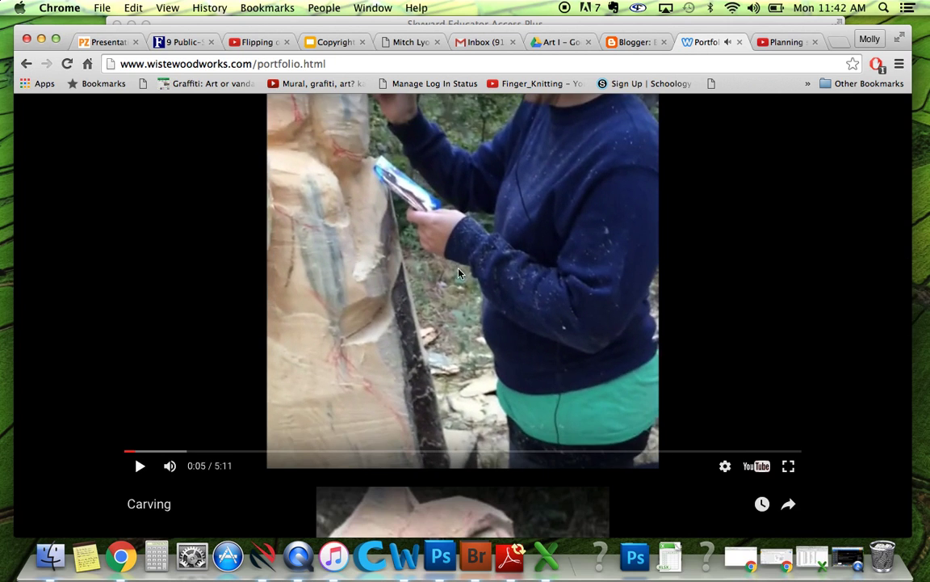
- Glance at the Planning sheet video on YouTube, and return to the Portfolio page to play the Carving video for about two seconds
{"action": "left_click", "coordinate": [782, 44]}
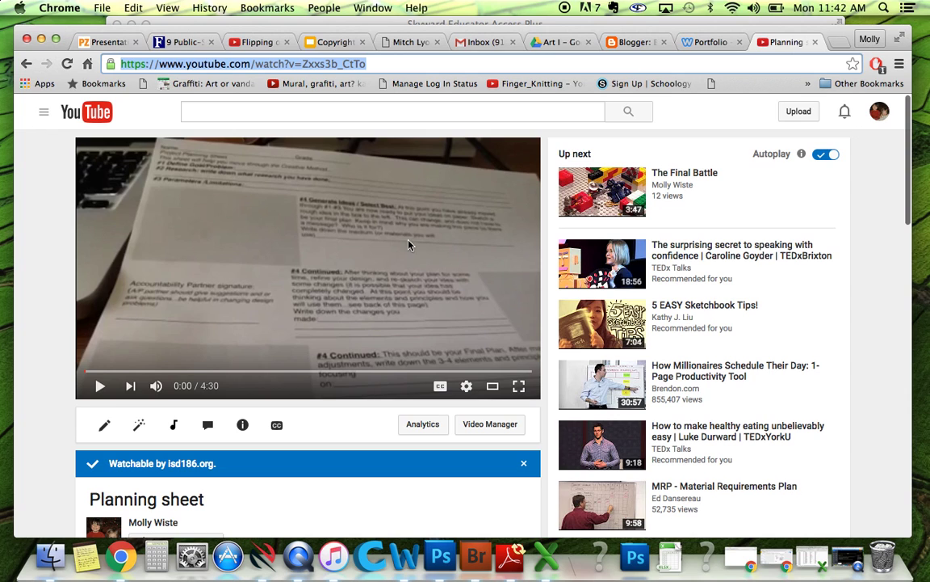
{"action": "left_click", "coordinate": [705, 43]}
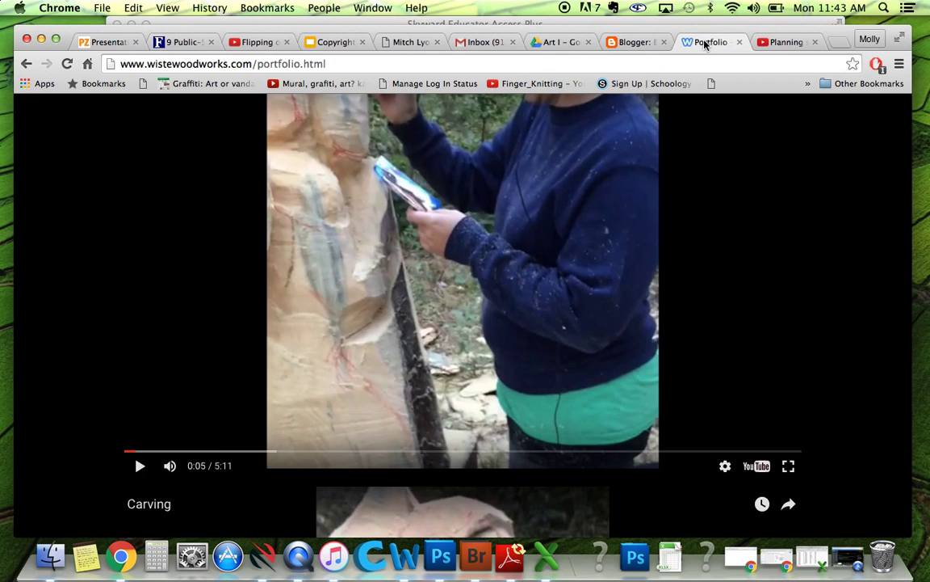
{"action": "scroll", "coordinate": [569, 253], "scroll_direction": "down", "scroll_amount": 5}
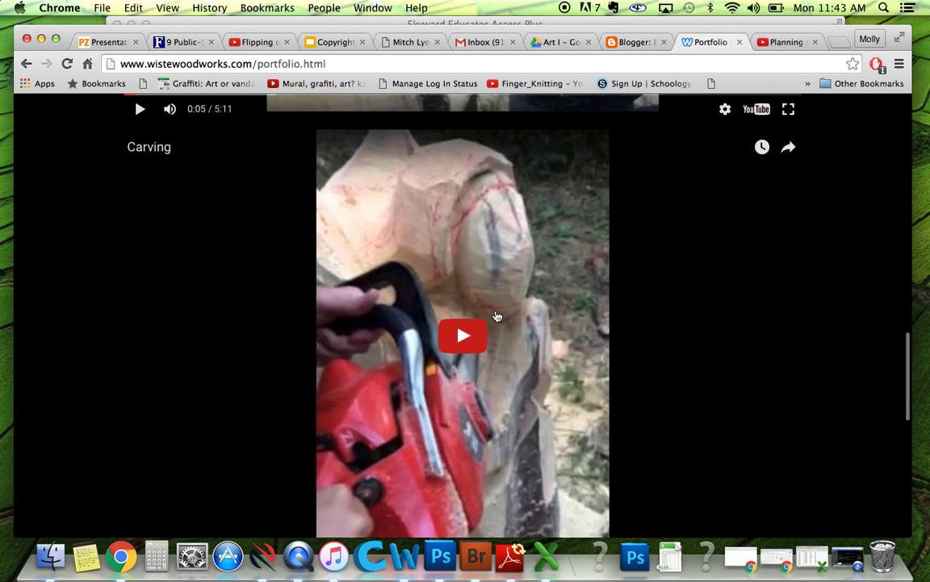
{"action": "left_click", "coordinate": [469, 334]}
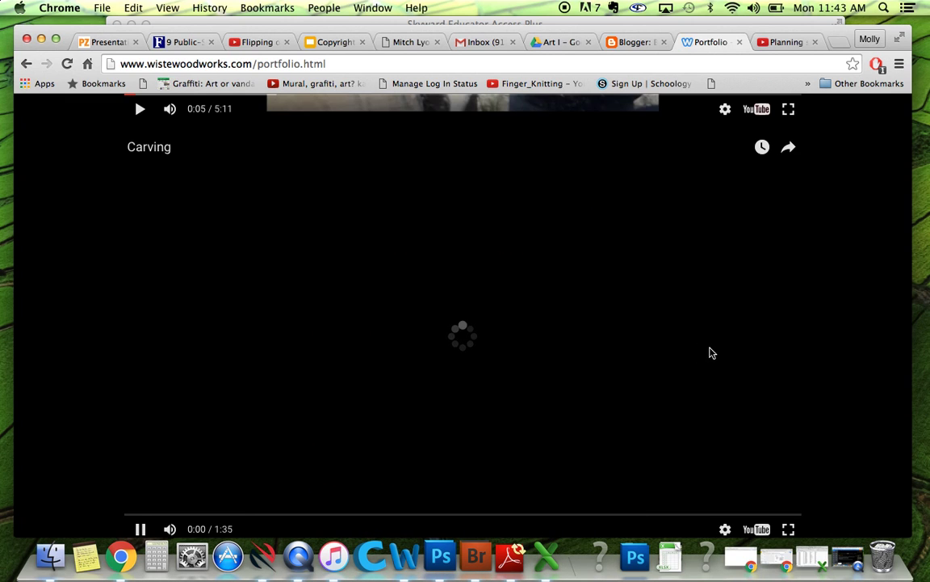
{"action": "scroll", "coordinate": [710, 353], "scroll_direction": "down", "scroll_amount": 1}
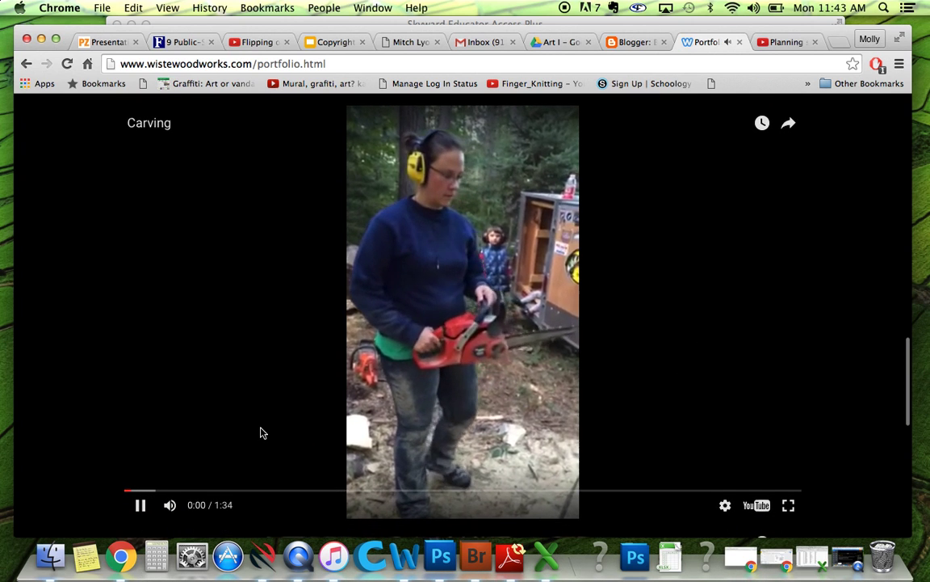
{"action": "left_click", "coordinate": [140, 505]}
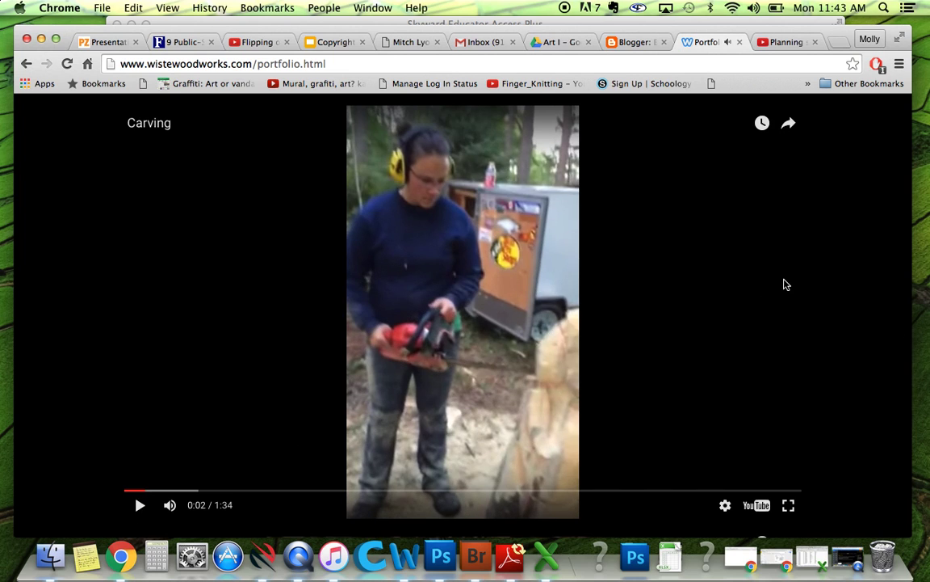
- Look over the rest of the Portfolio page below the Carving video and go back up to the Painting Techniques video
{"action": "scroll", "coordinate": [785, 284], "scroll_direction": "down", "scroll_amount": 10}
{"action": "scroll", "coordinate": [785, 283], "scroll_direction": "up", "scroll_amount": 15}
{"action": "scroll", "coordinate": [785, 285], "scroll_direction": "up", "scroll_amount": 1}
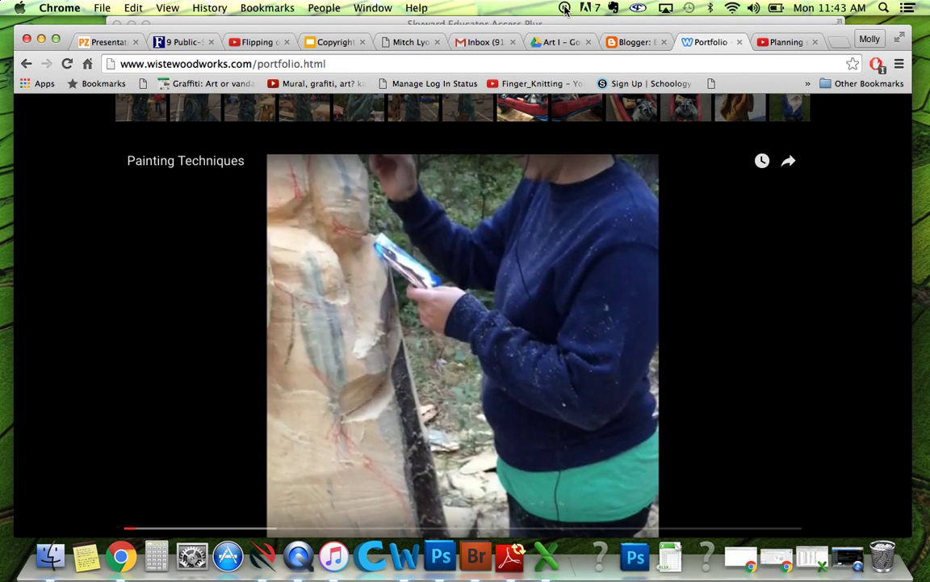